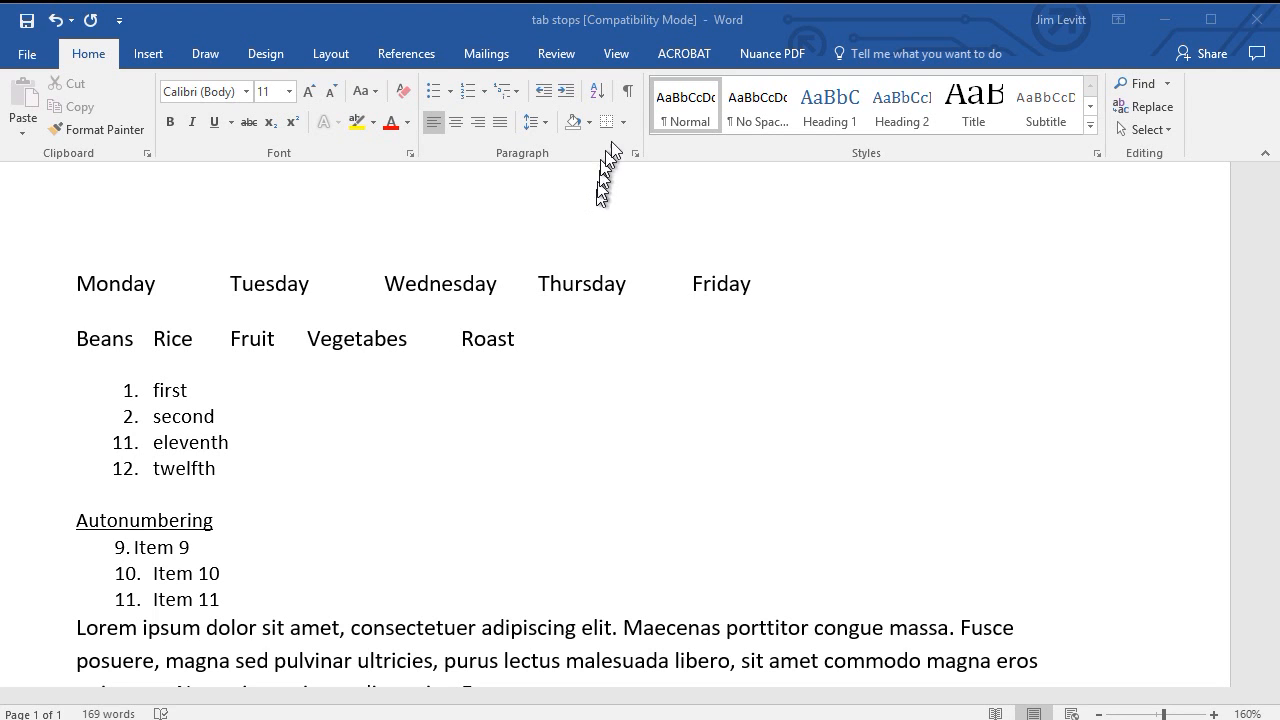
Display the ruler and turn on the formatting marks in the document.
click(616, 54)
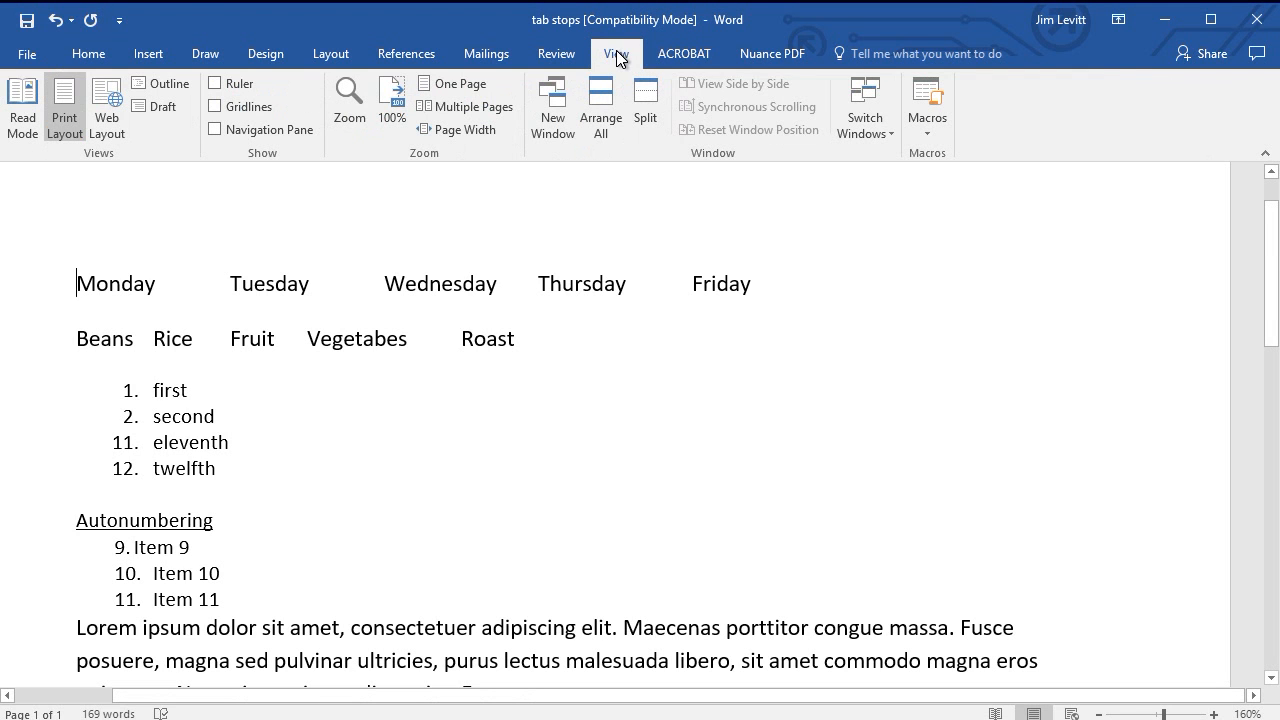
click(214, 83)
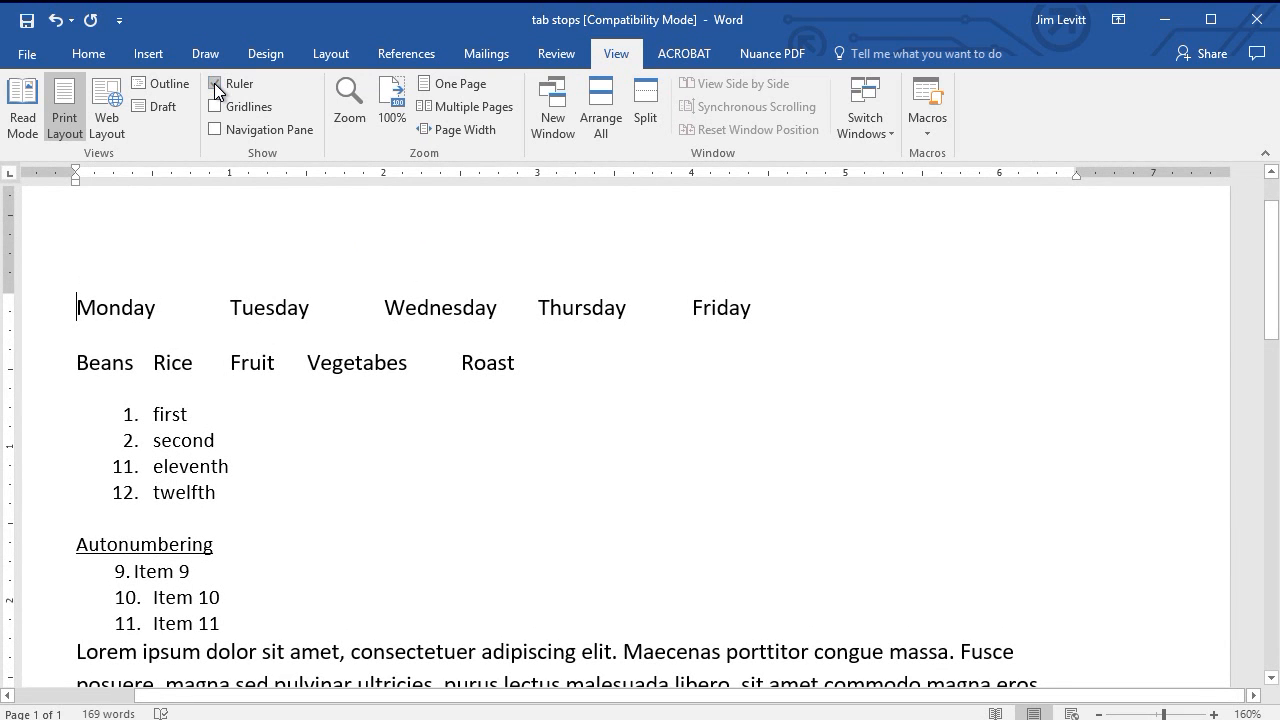
click(84, 51)
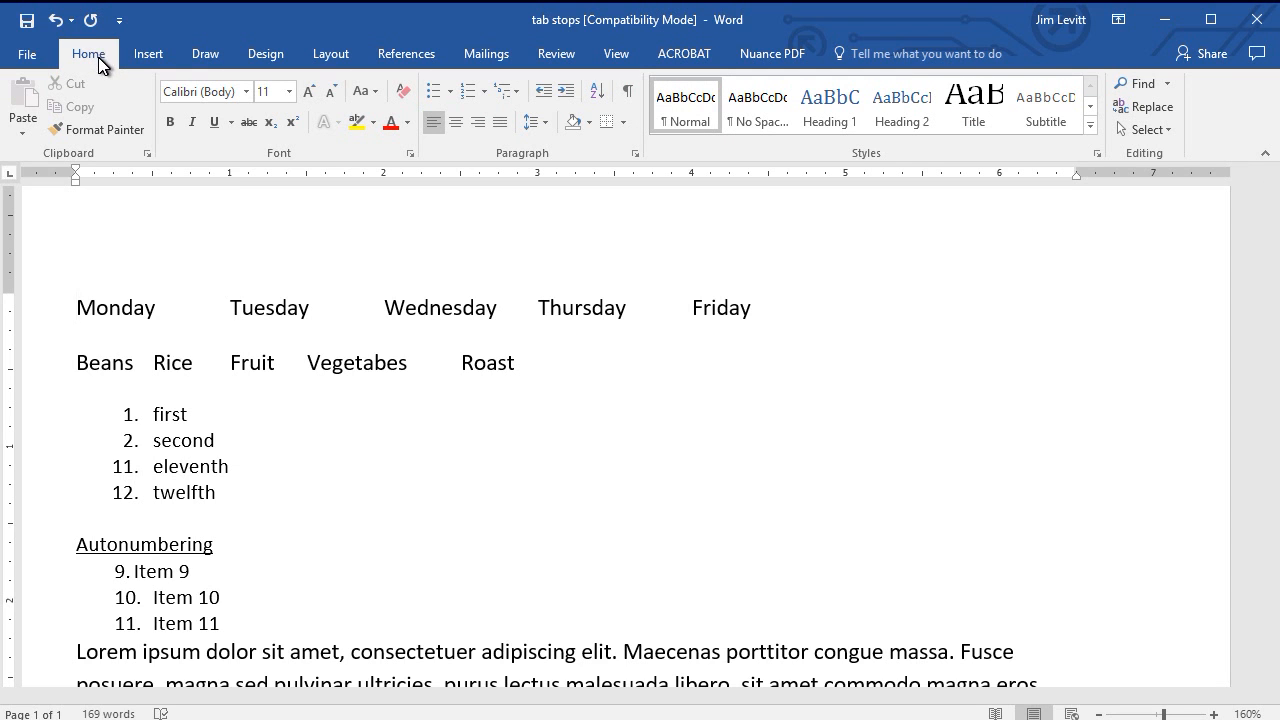
click(628, 101)
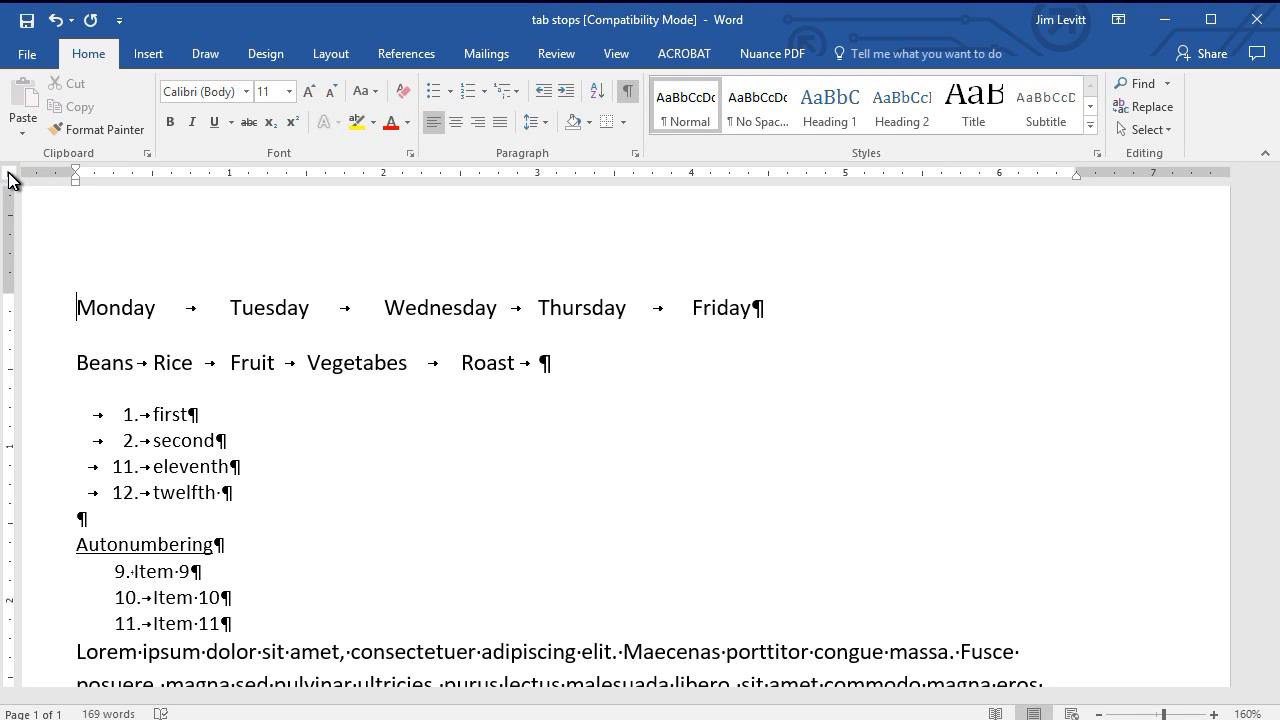
Set left tab stops on the weekday line near 1, 2, 3 and 5 inches, and shift the middle two to about 2.1 and 3.25 inches.
click(228, 175)
click(377, 176)
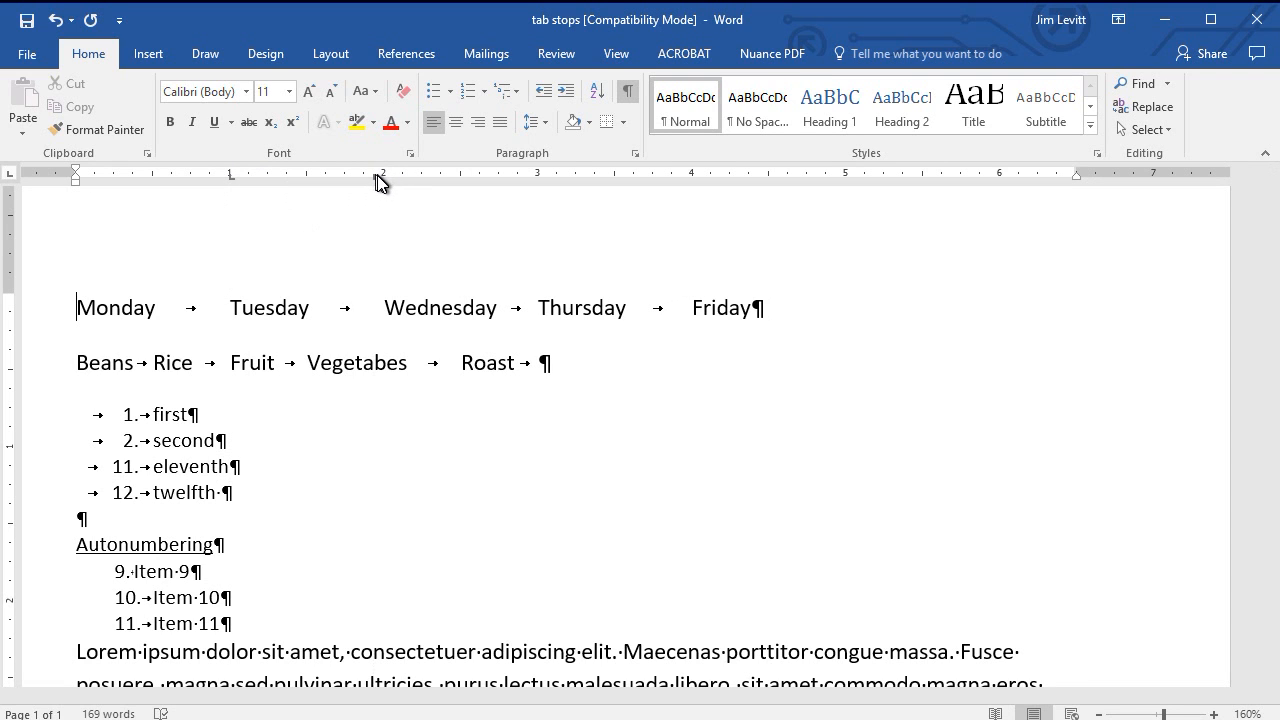
click(529, 175)
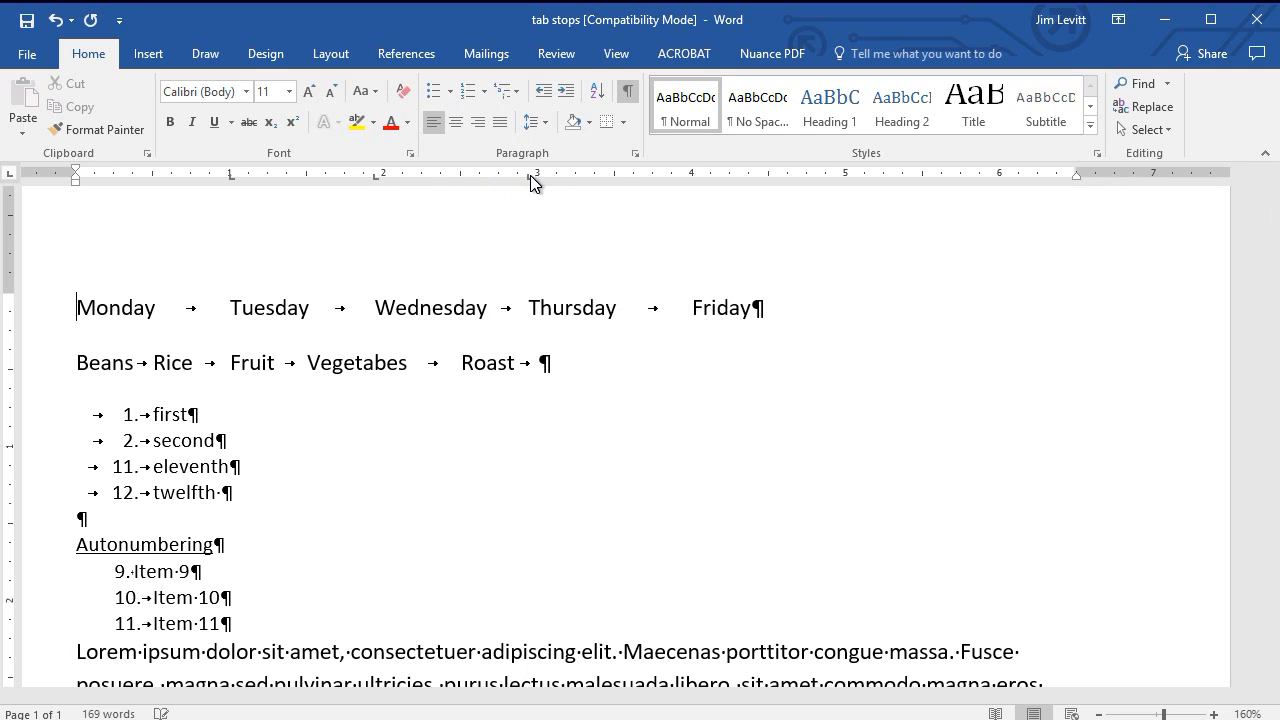
click(830, 176)
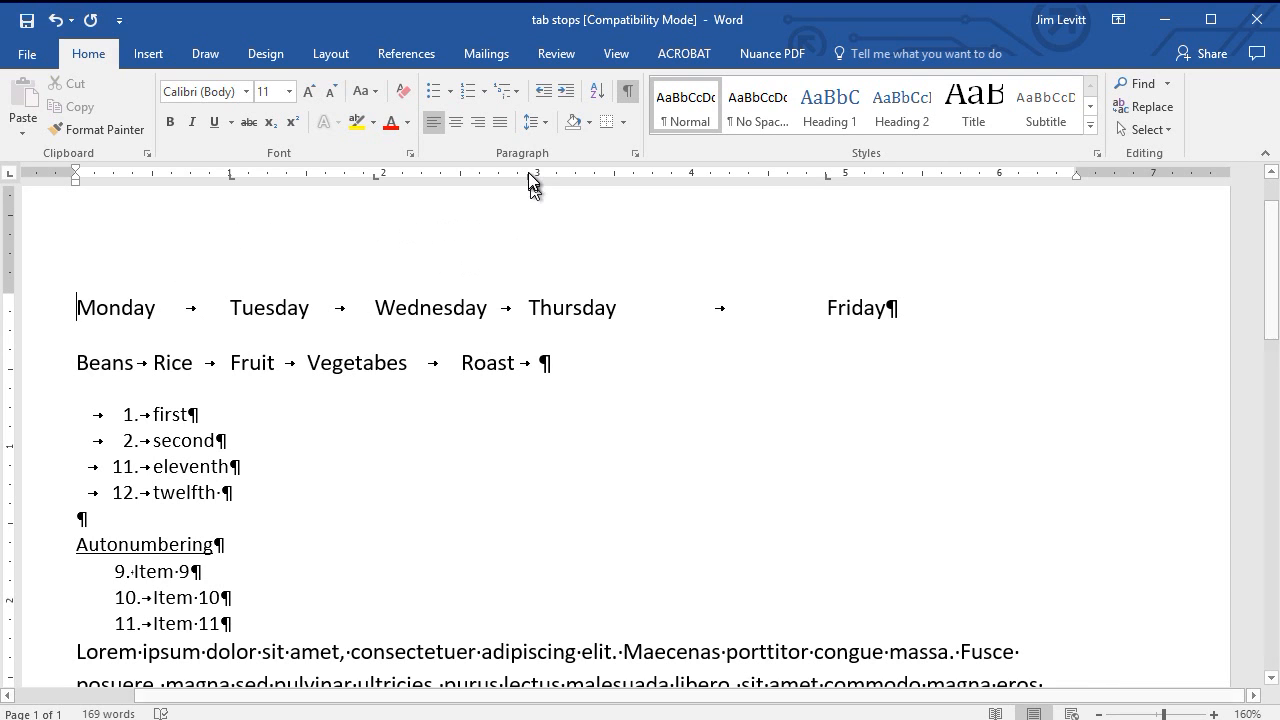
drag(530, 179, 577, 180)
mouse_move(374, 177)
mouse_down()
mouse_move(409, 181)
mouse_move(395, 182)
mouse_up()
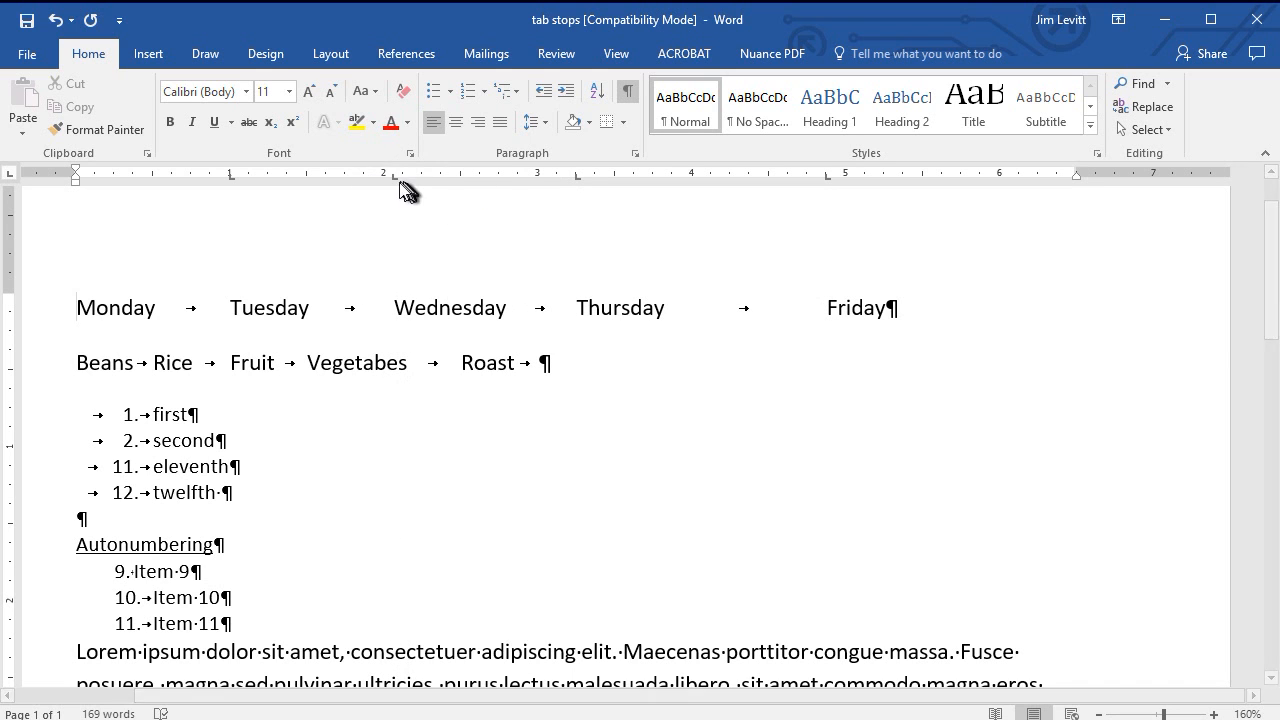
Remove all left tab stops from the weekday line.
drag(395, 178, 435, 129)
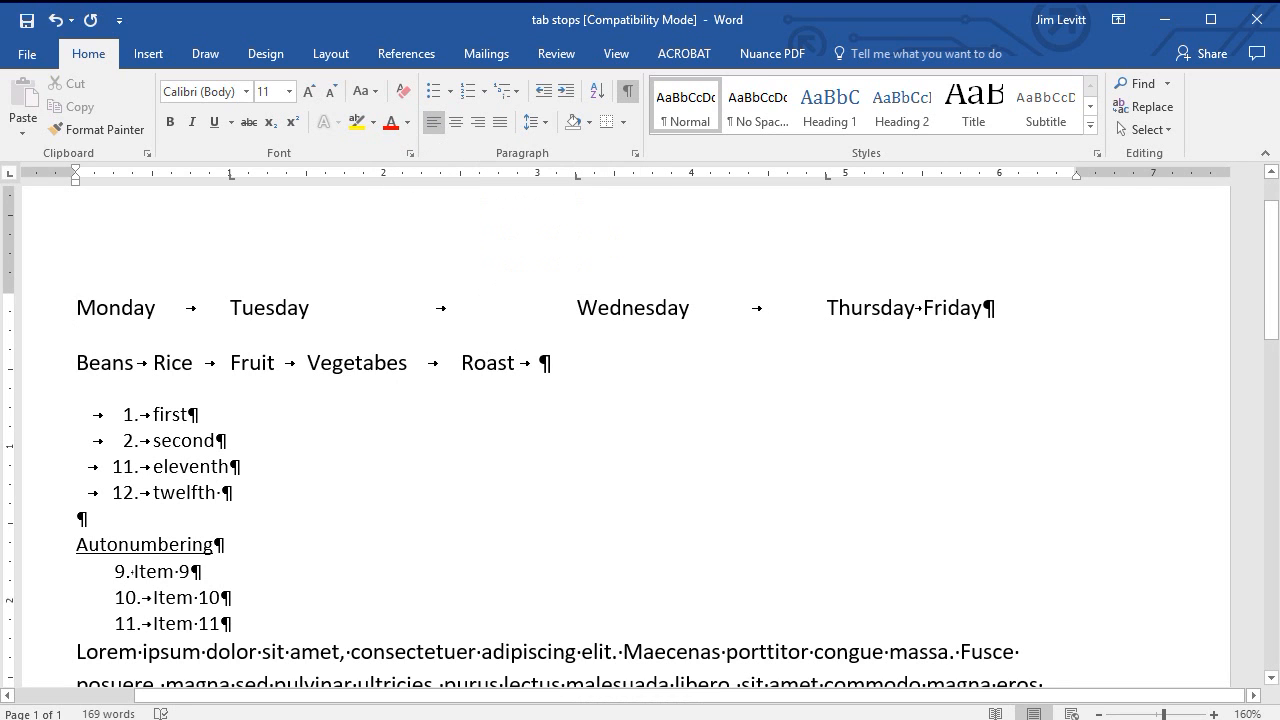
drag(576, 176, 597, 146)
drag(825, 177, 812, 146)
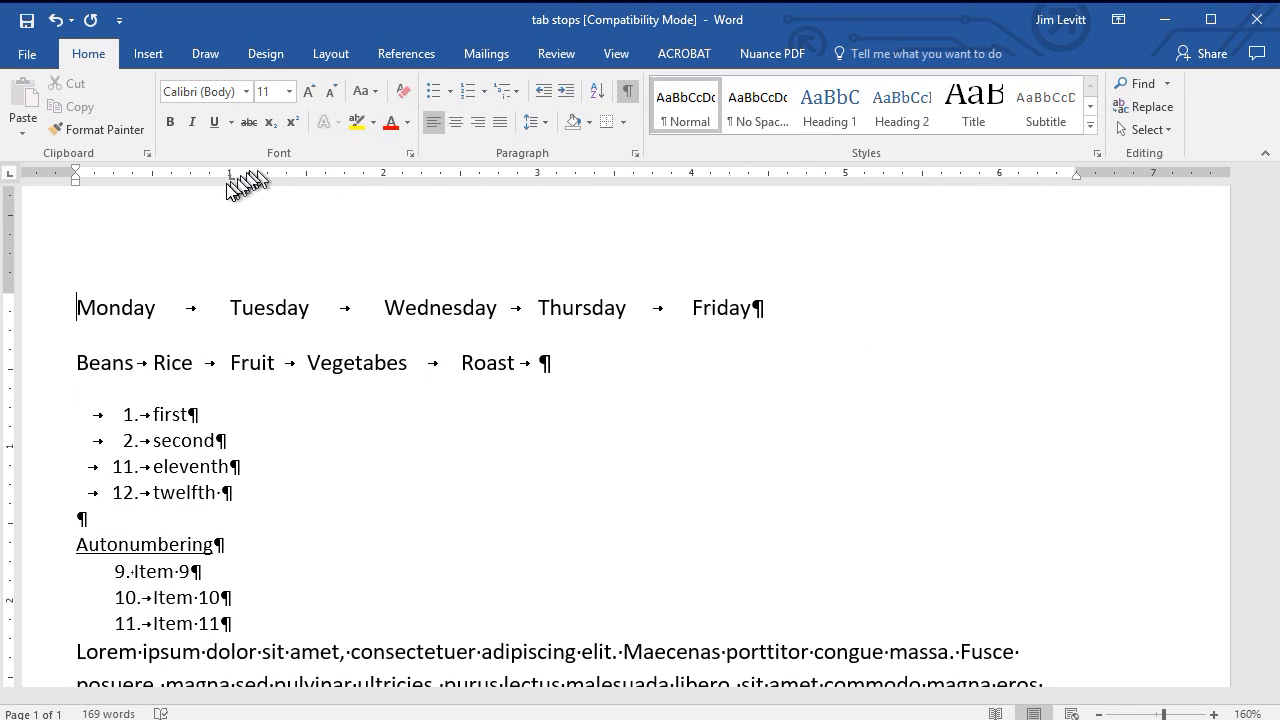
drag(232, 176, 297, 123)
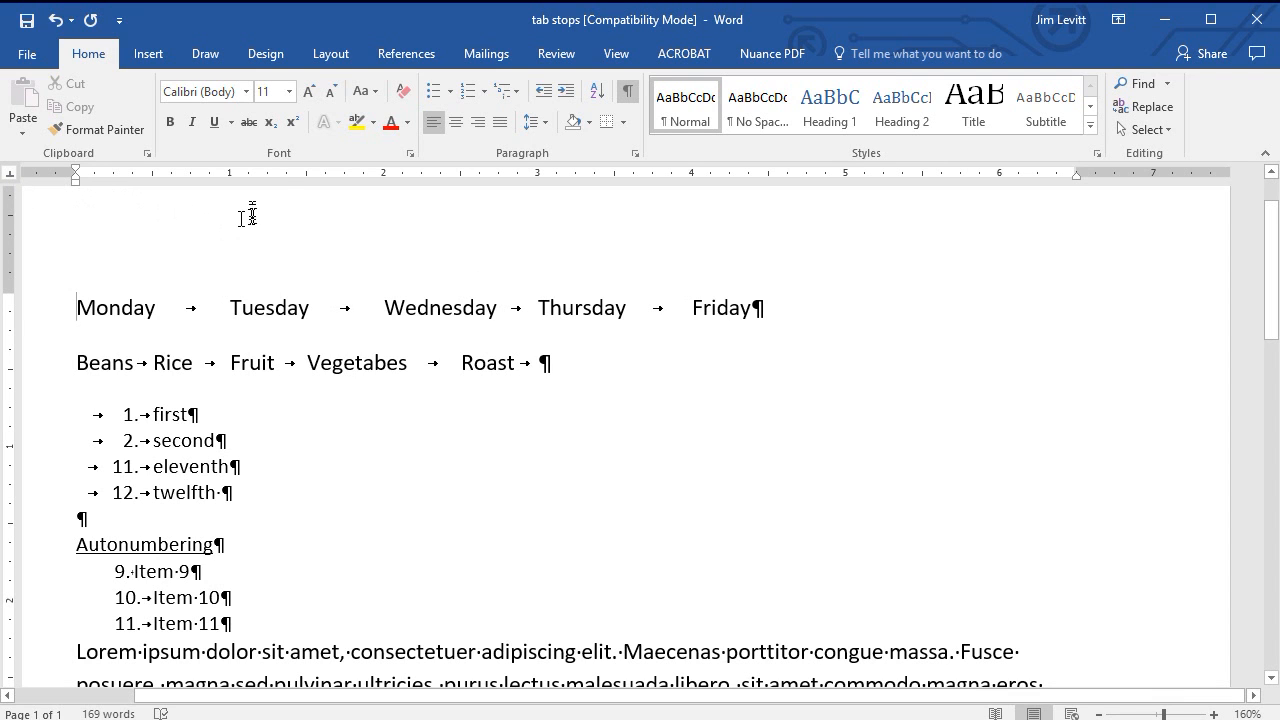
Set center tab stops on the weekday line at about 1.31, 2.4, 3.6 and 4.94 inches.
drag(270, 176, 278, 176)
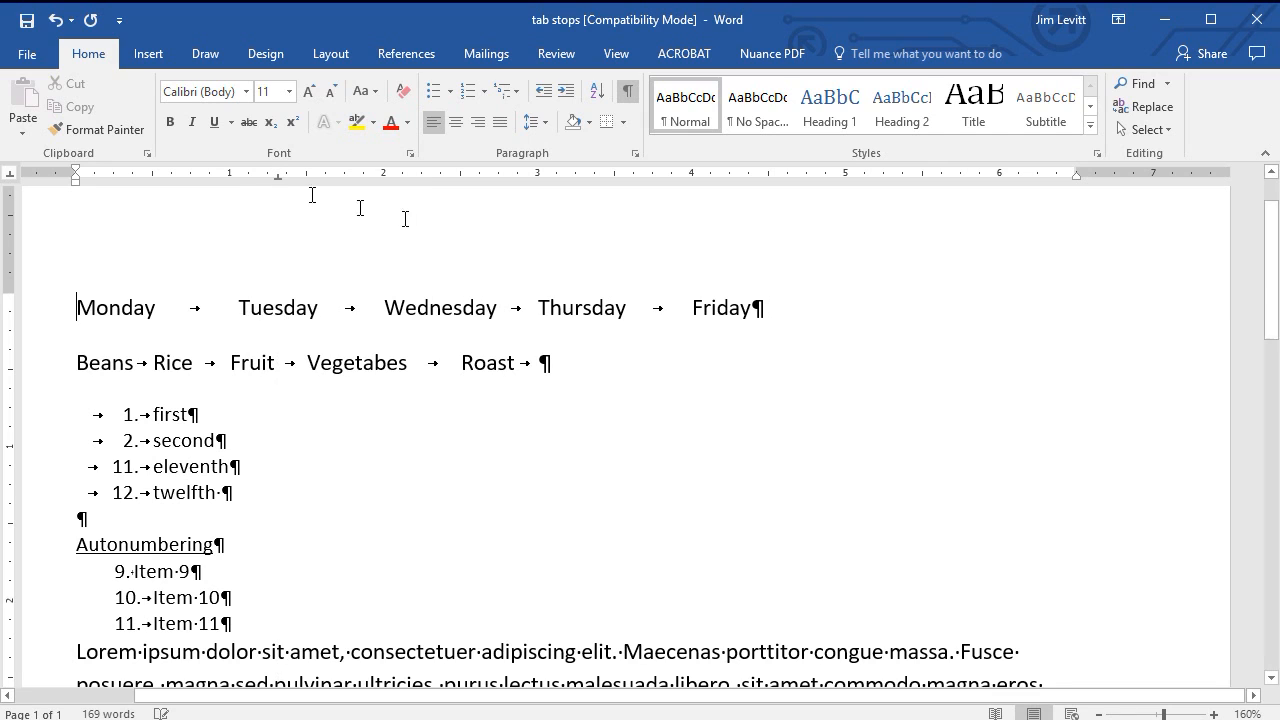
click(449, 175)
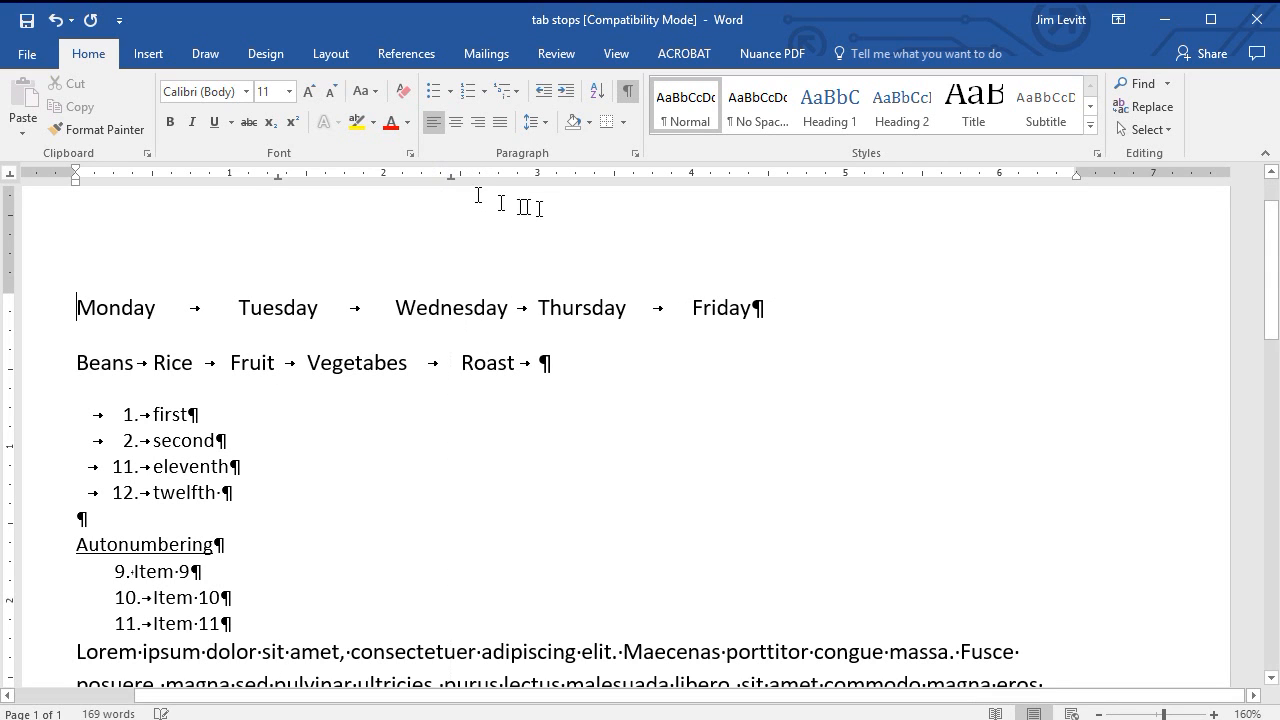
click(625, 176)
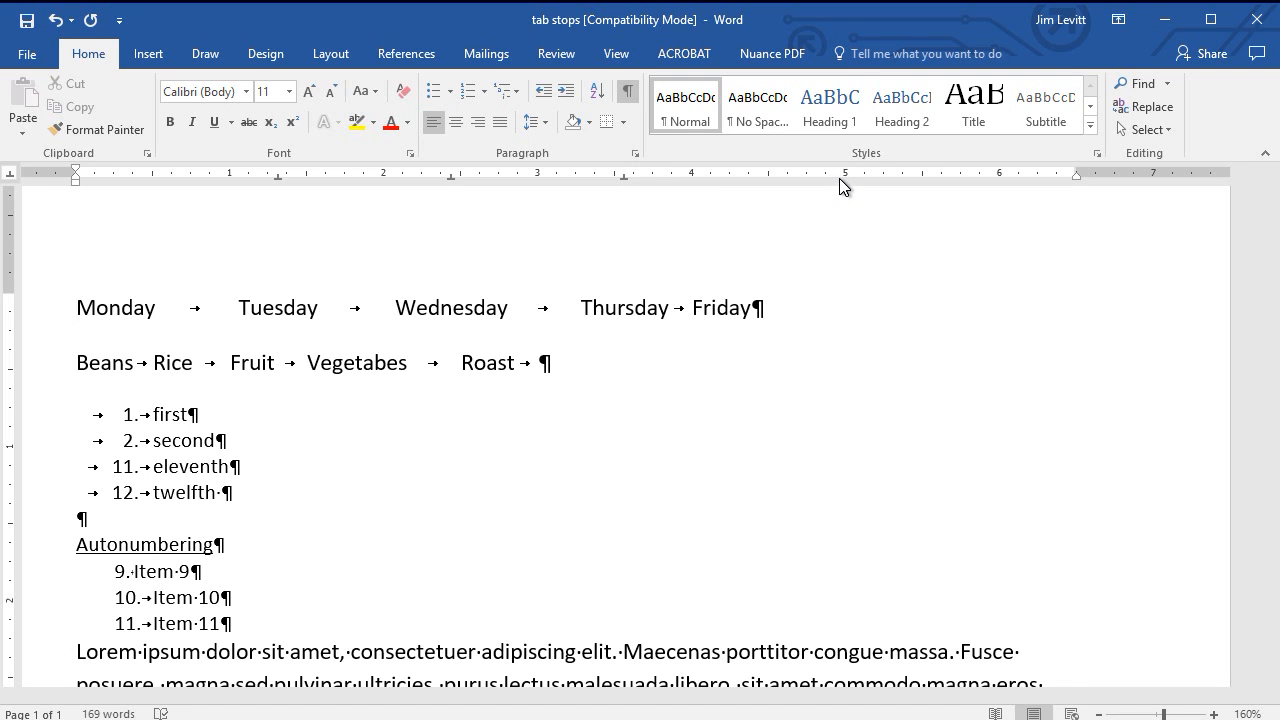
click(838, 178)
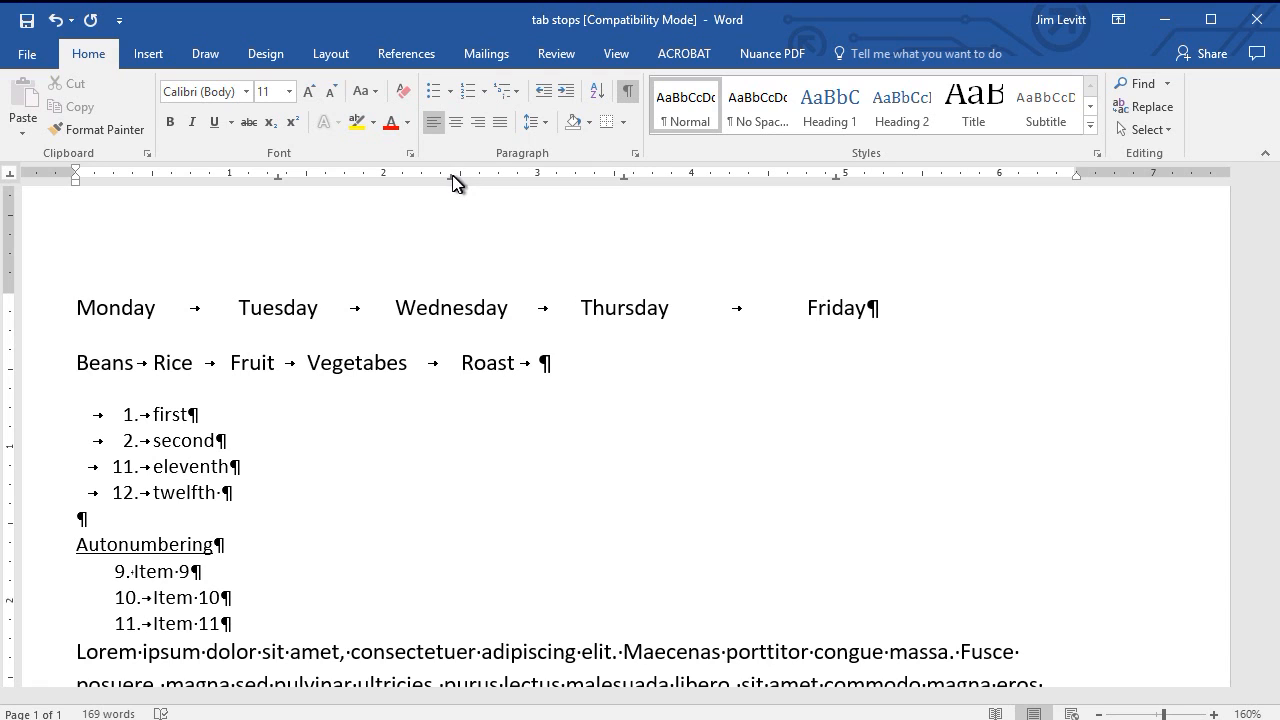
Rearrange the weekday line's center tab stops by removing the one near 2.4 inches, adding one at 5.88 inches and replacing the 3.6-inch one at 3.5 inches.
mouse_move(450, 176)
mouse_down()
mouse_move(484, 185)
mouse_move(443, 195)
mouse_up()
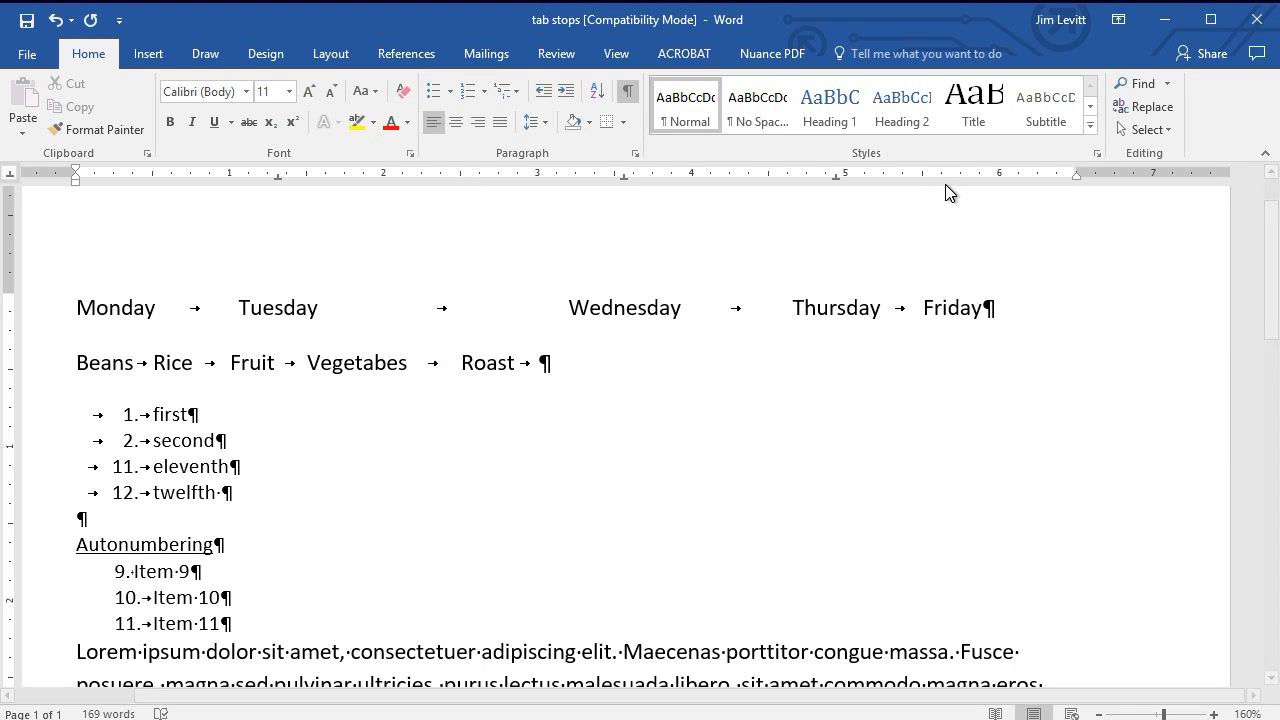
click(970, 177)
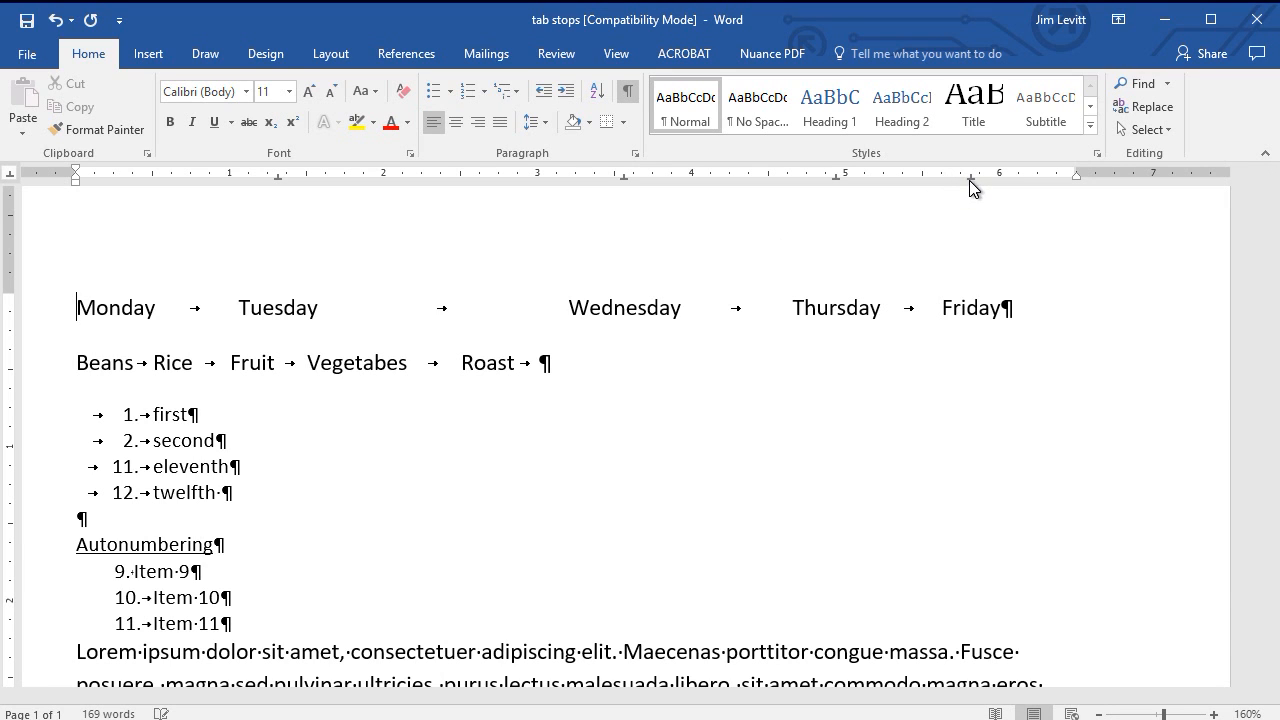
drag(971, 180, 984, 184)
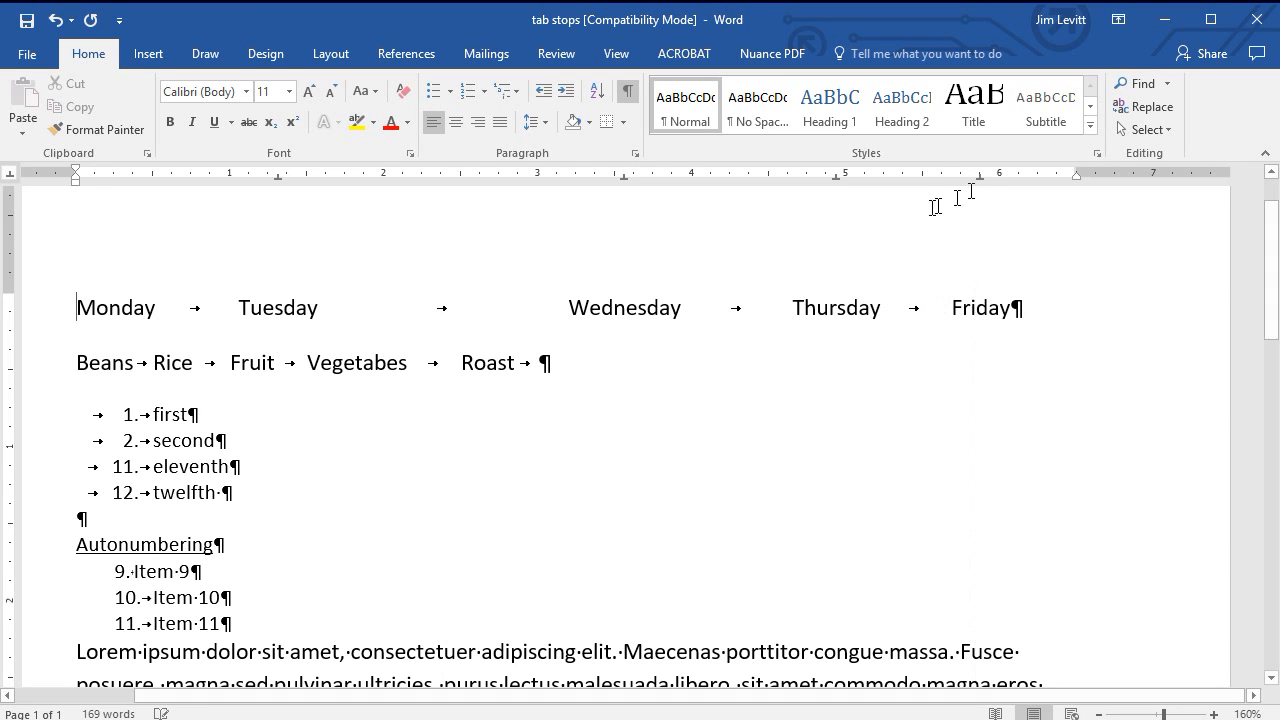
drag(623, 177, 611, 204)
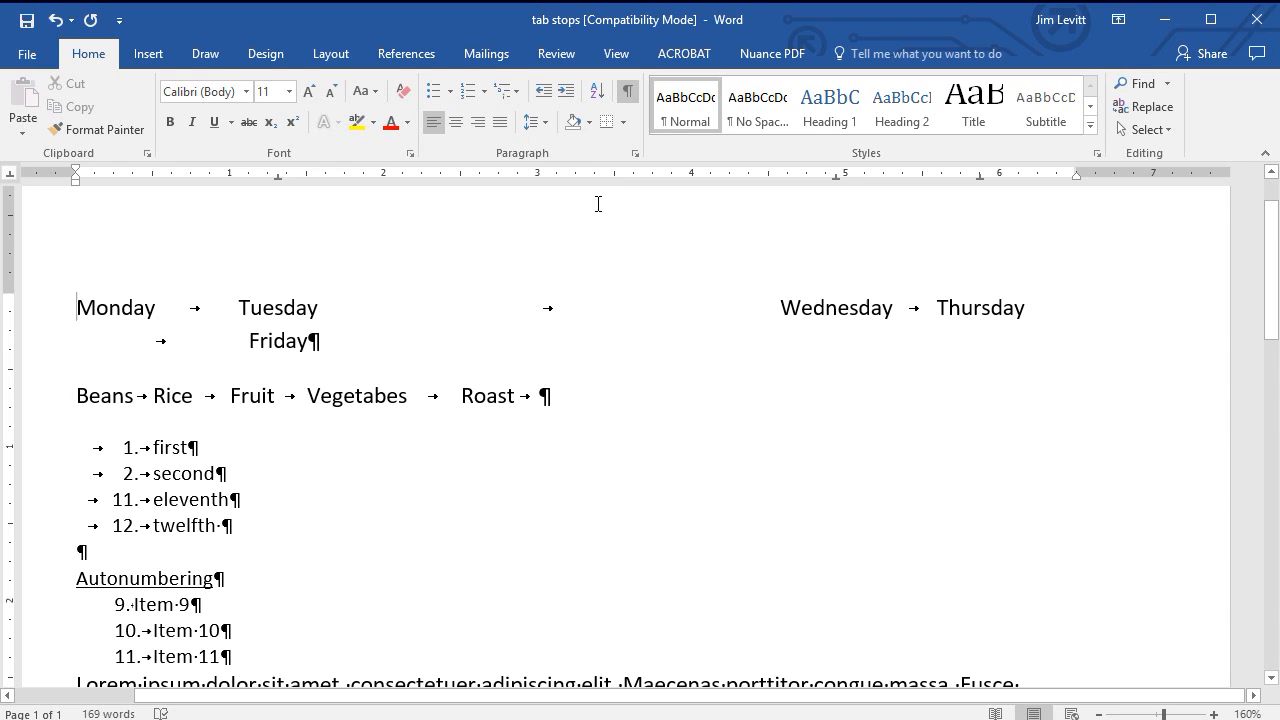
click(617, 177)
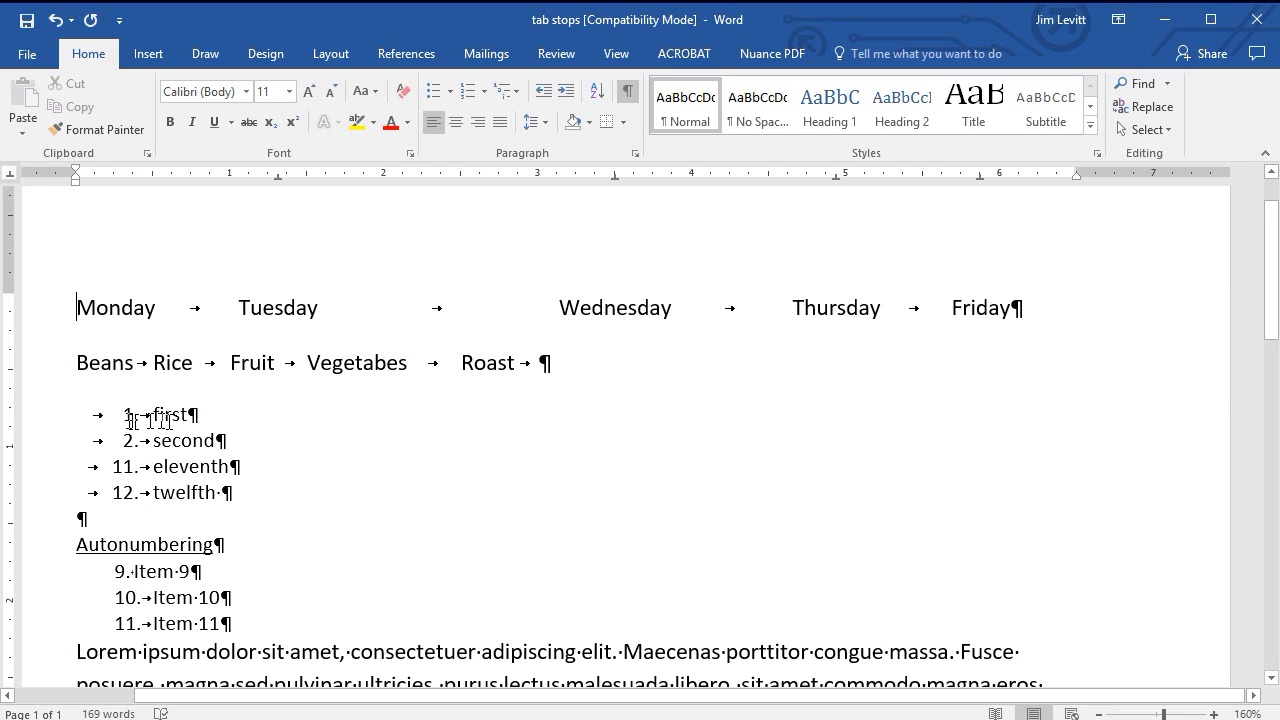
Inspect the tab stops of the numbered line "first" and compare the document with formatting marks hidden and shown.
click(183, 414)
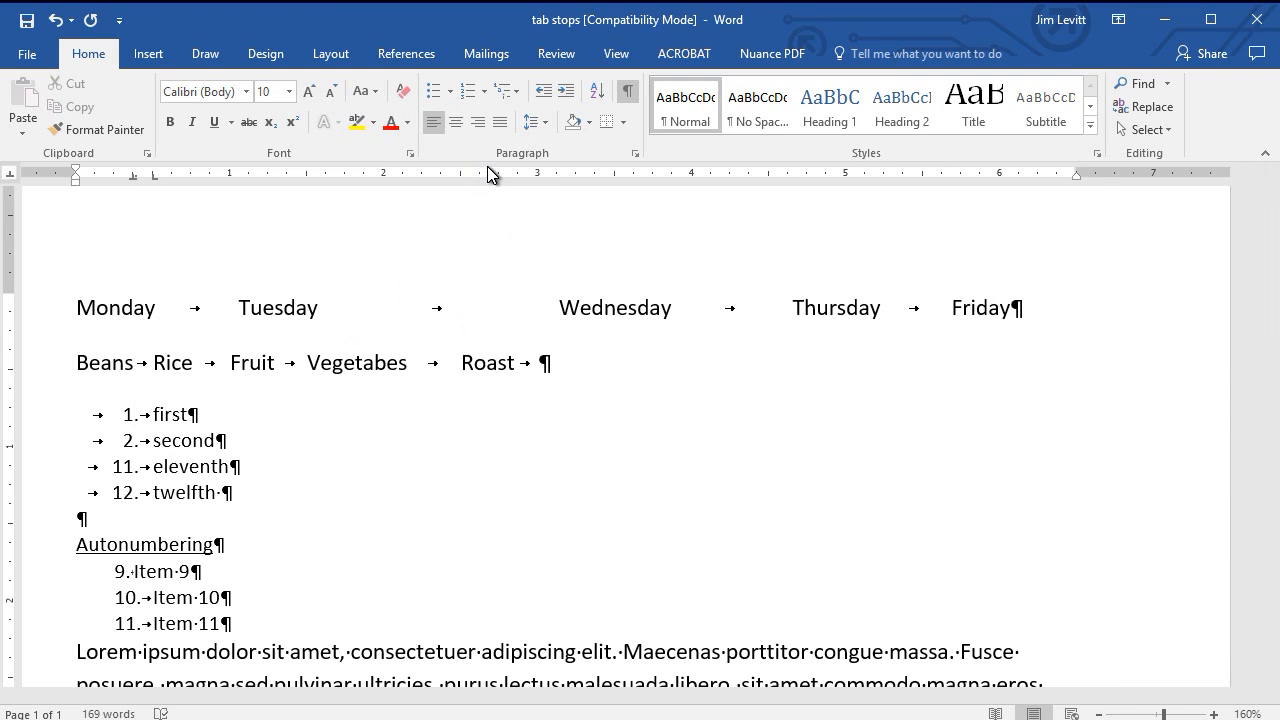
click(625, 96)
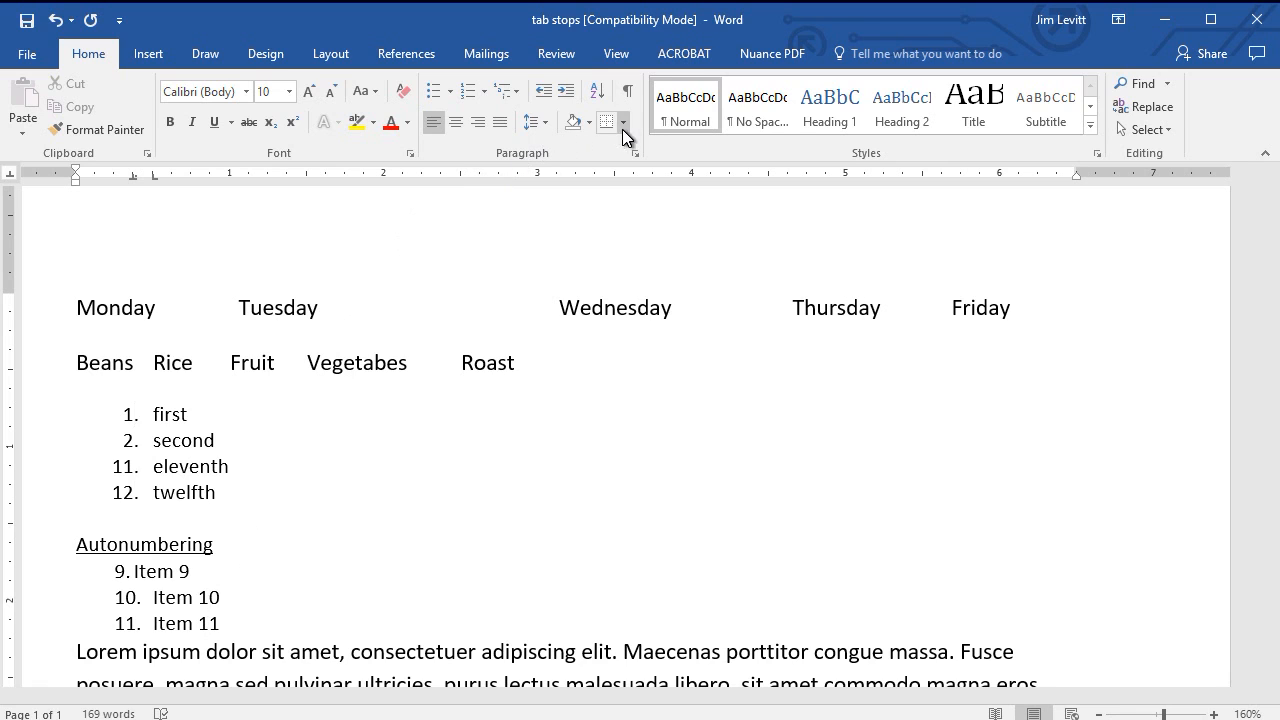
click(627, 92)
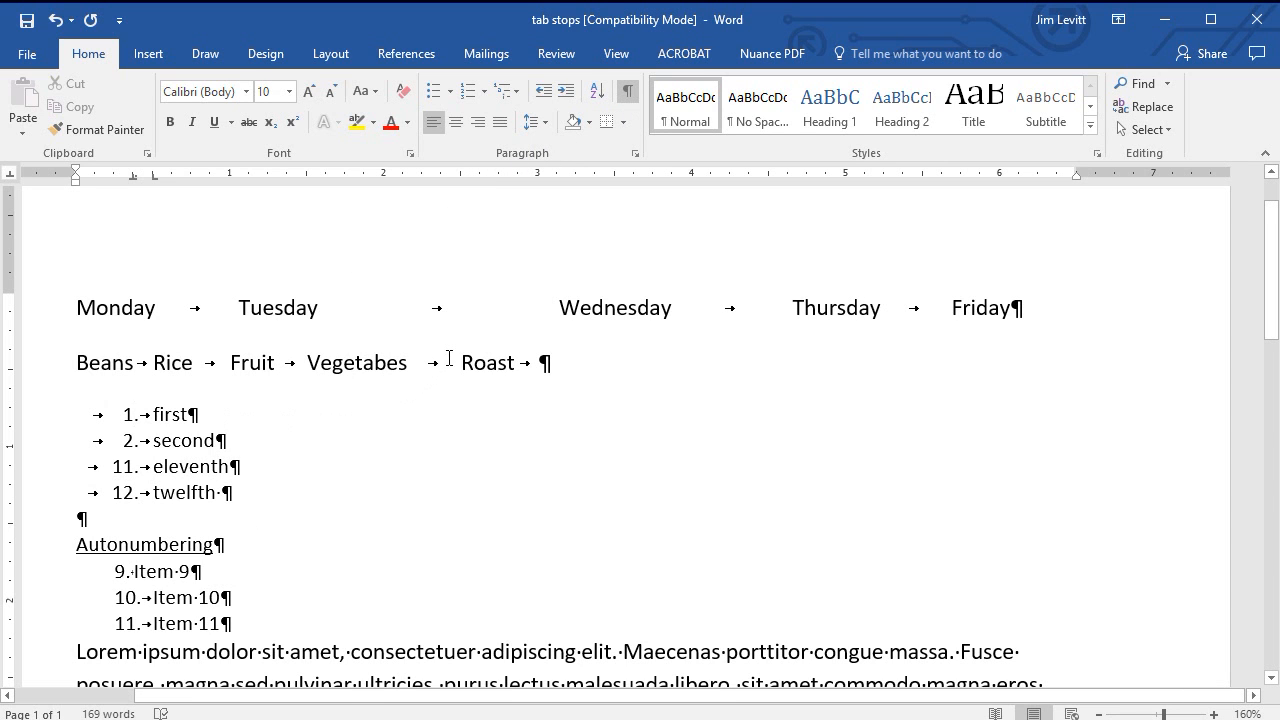
Insert an empty paragraph above the weekday line and clear all of its tab stops.
click(78, 310)
key(Return)
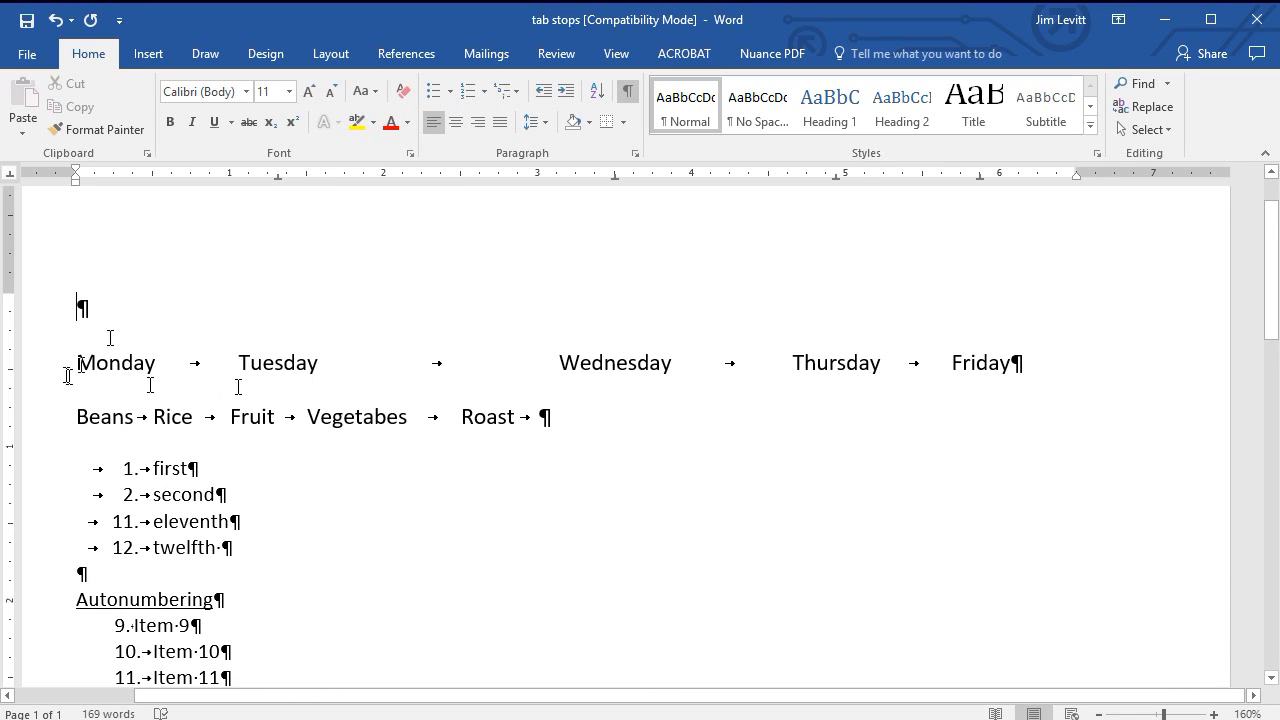
click(334, 178)
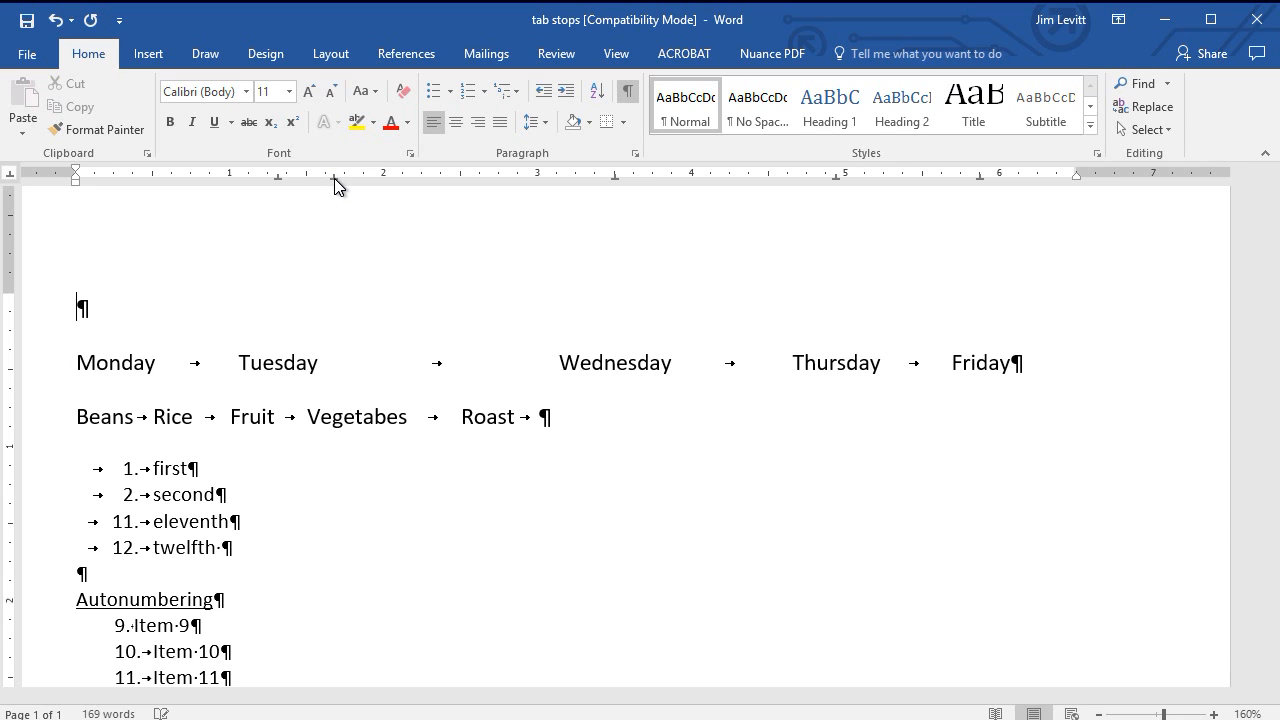
double_click(334, 178)
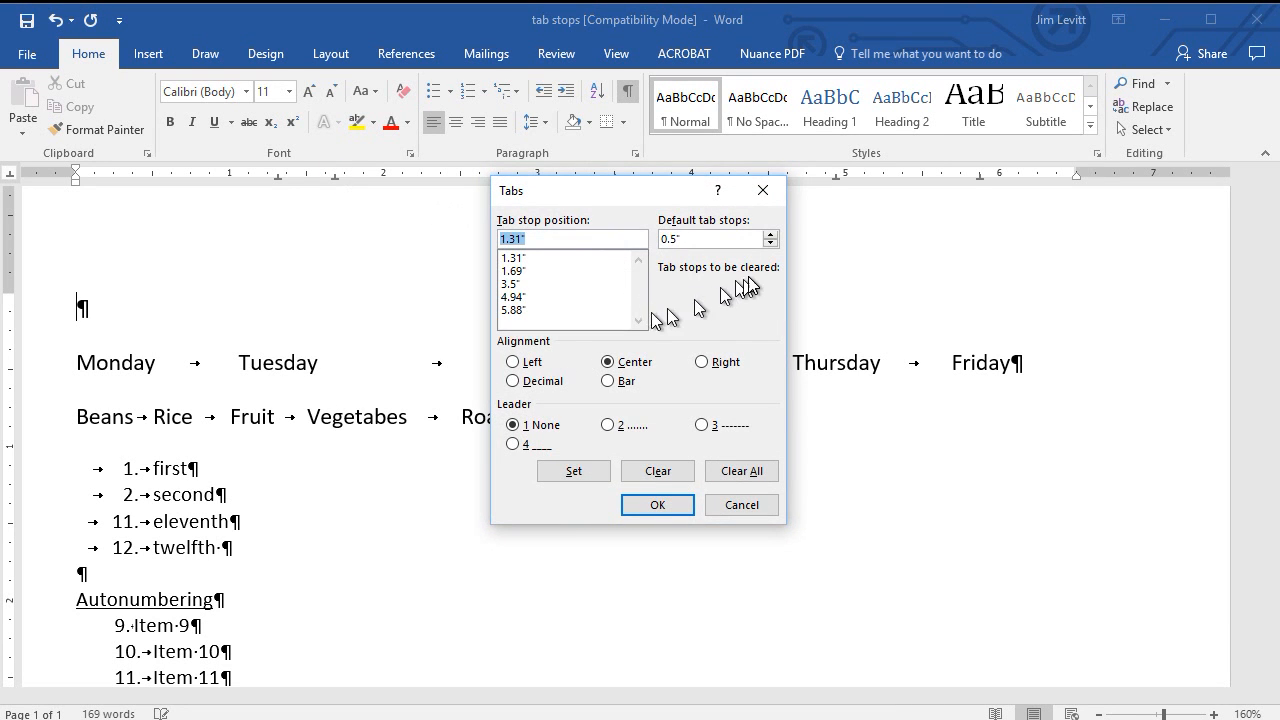
click(741, 471)
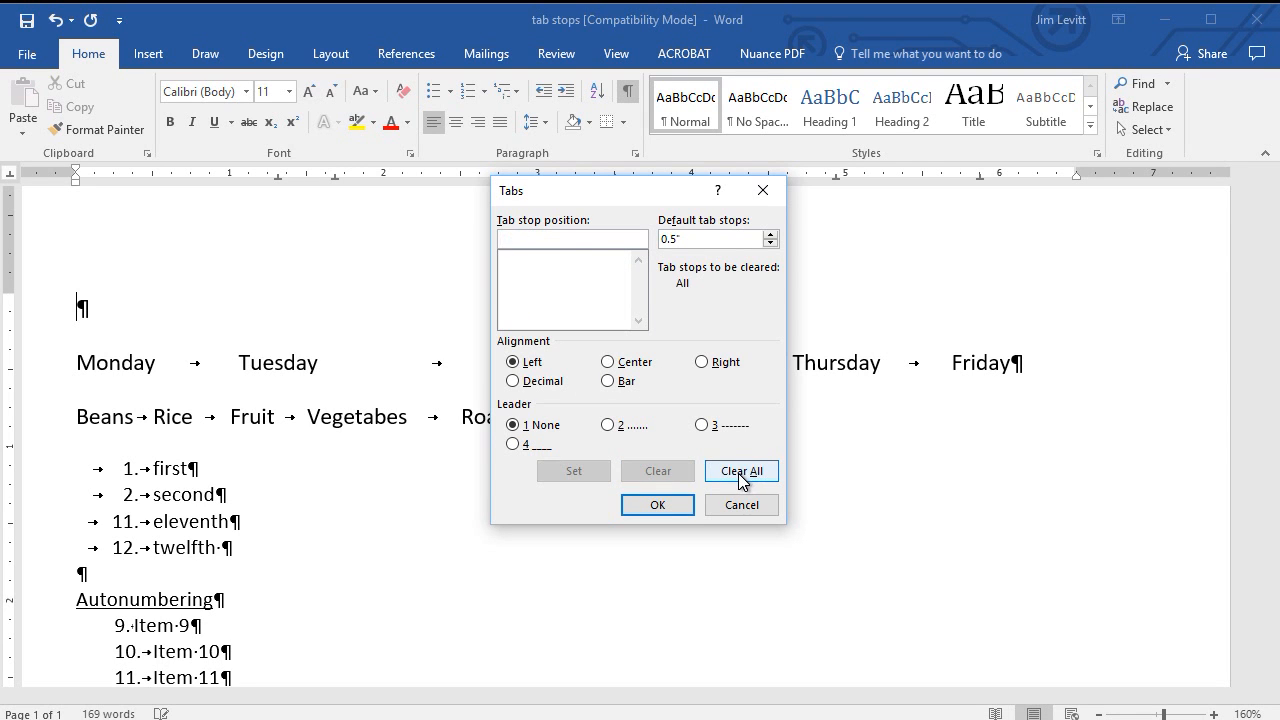
click(673, 505)
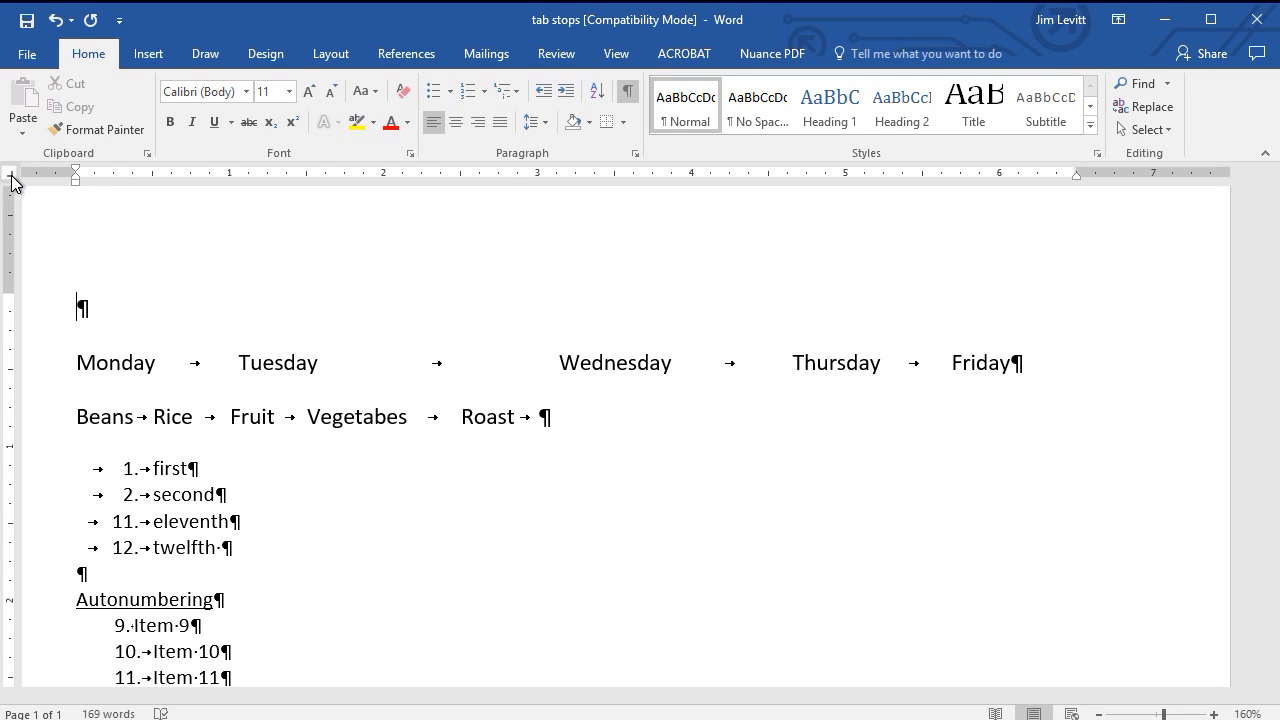
Give the empty top paragraph a right tab stop at 6.38" with the solid underline leader (option 4).
click(1055, 174)
double_click(1055, 174)
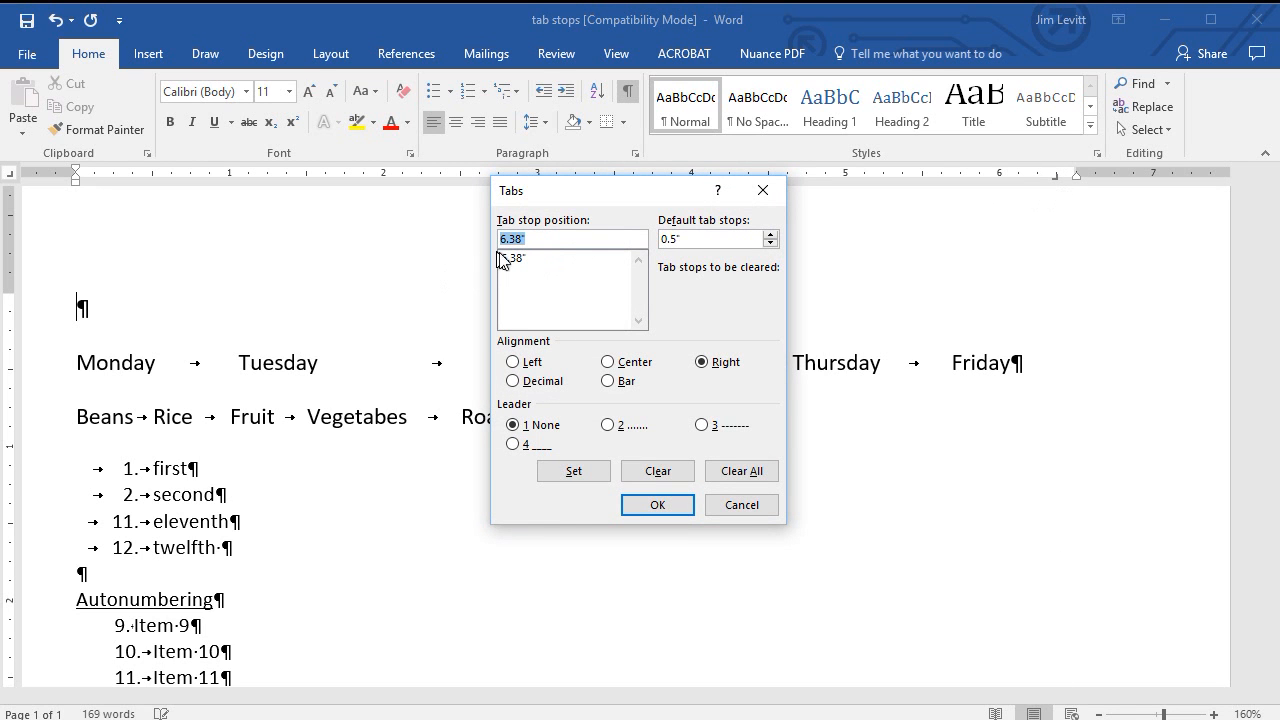
click(516, 448)
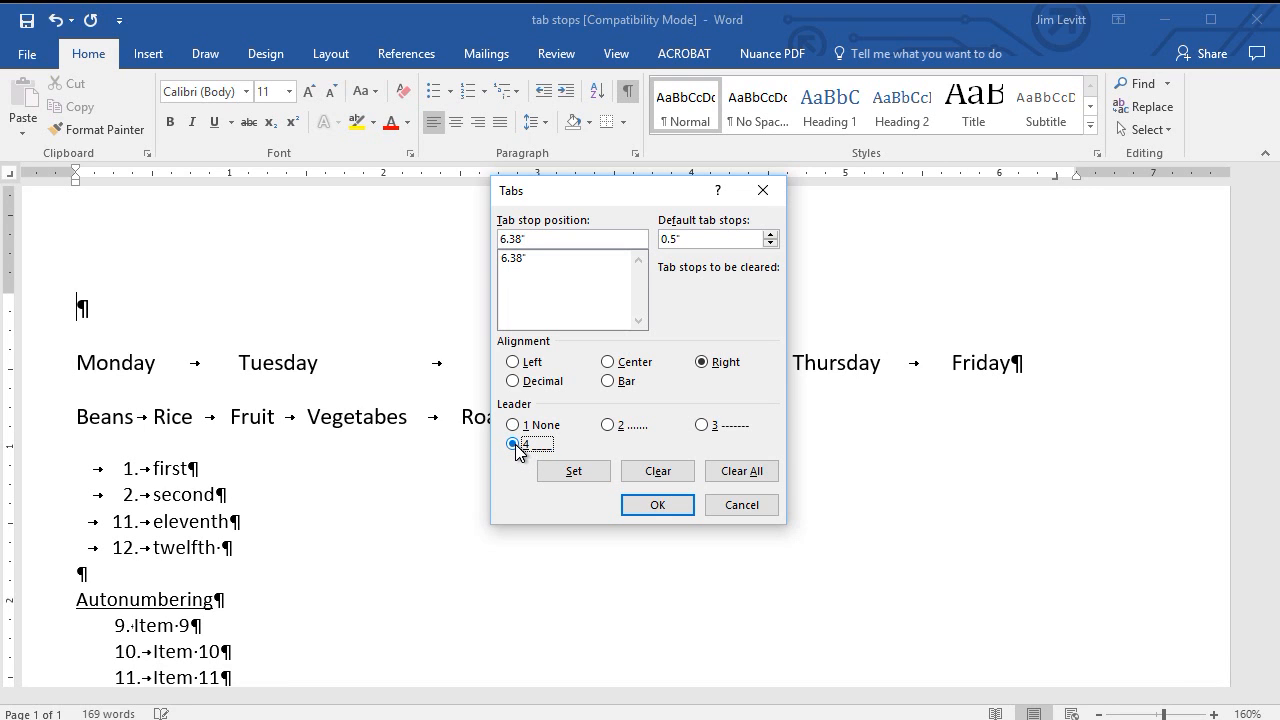
click(582, 470)
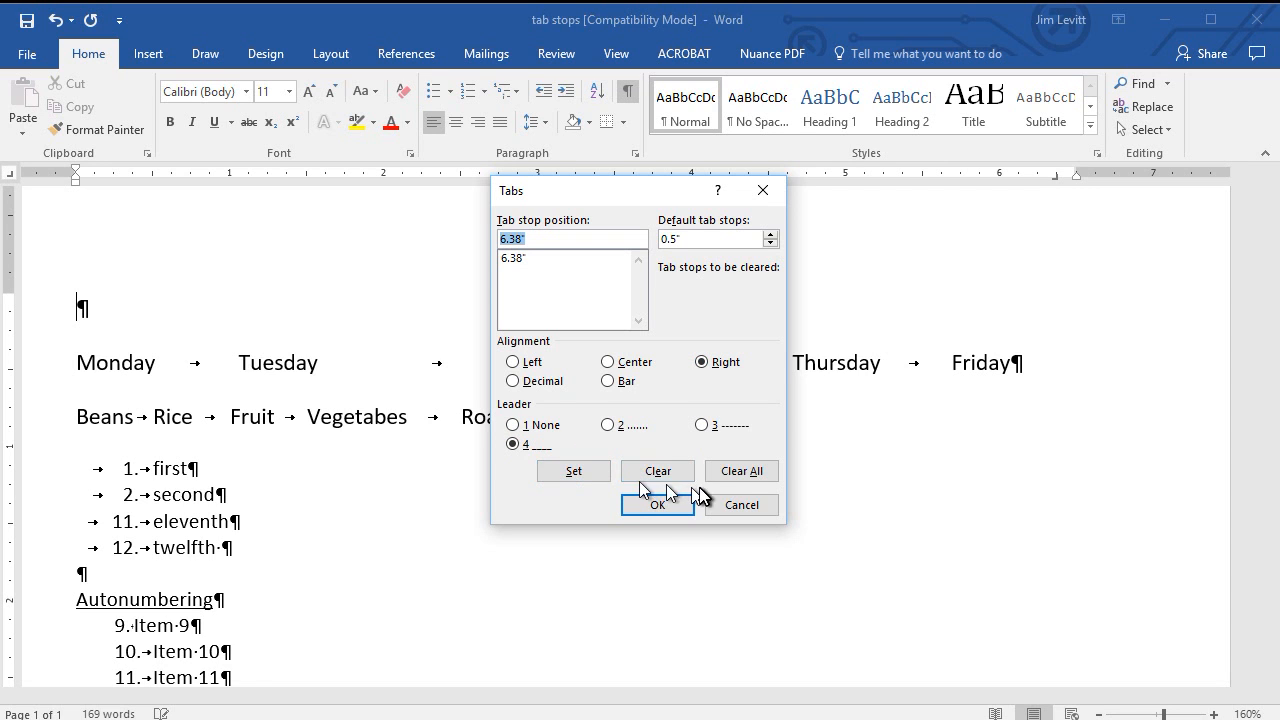
click(660, 508)
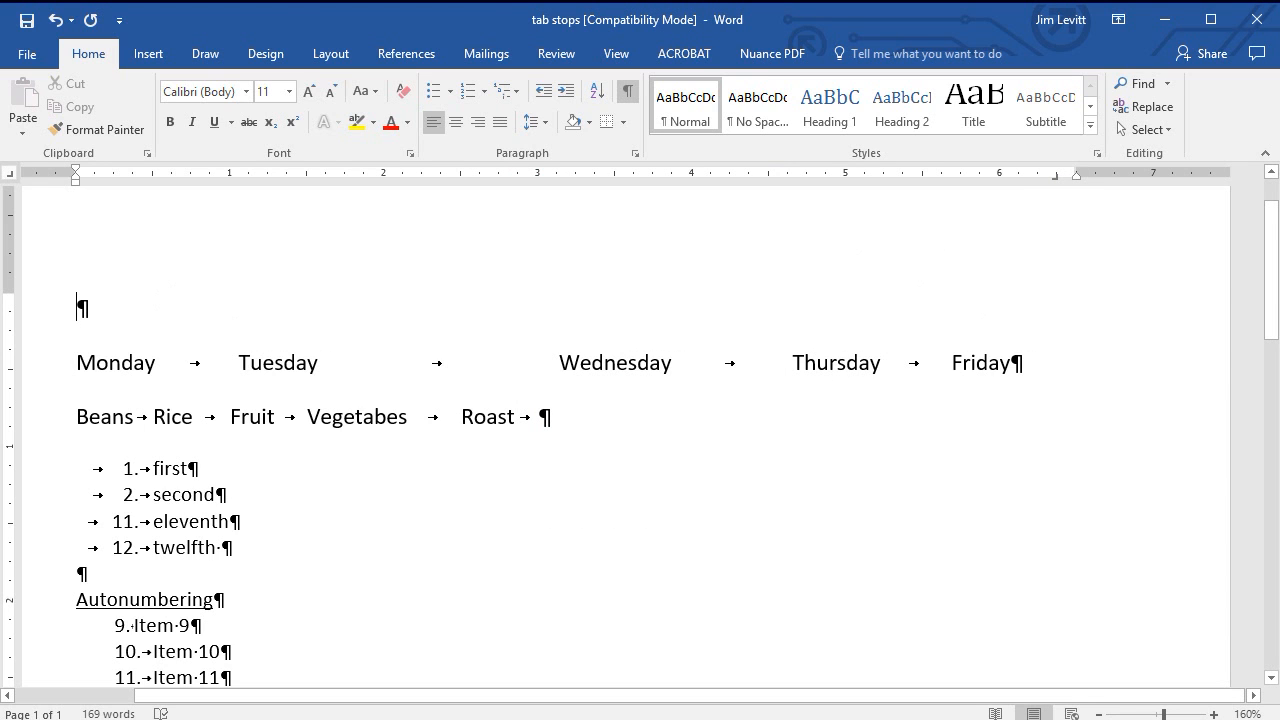
Create four blank writing lines above the weekday line by inserting the leader tab in four consecutive paragraphs.
key(Tab)
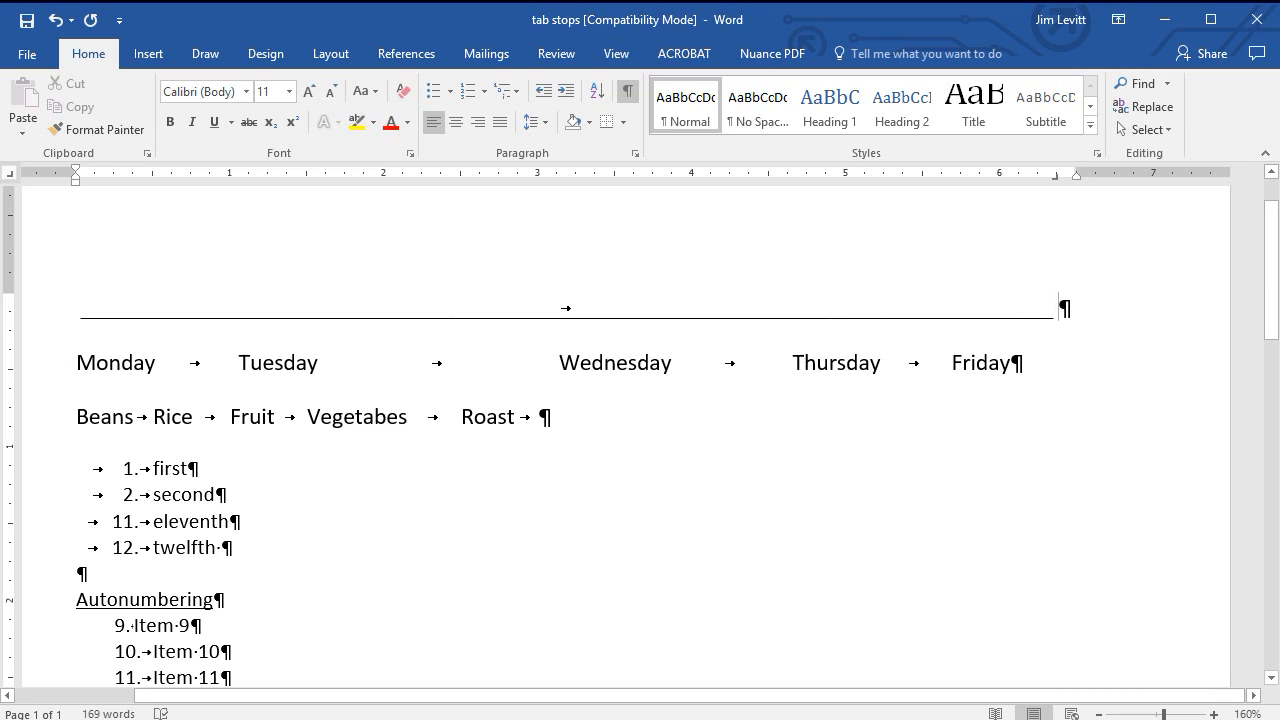
key(Return)
key(Tab)
key(Return)
key(Tab)
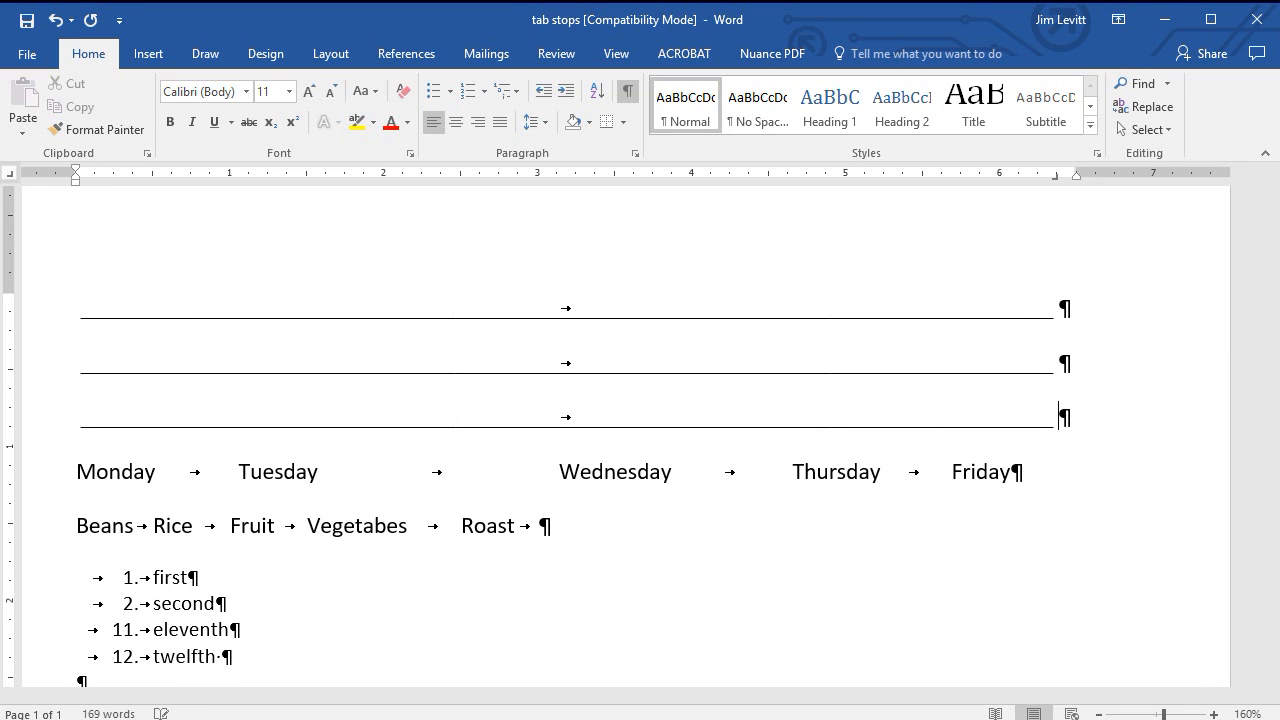
key(Return)
key(Tab)
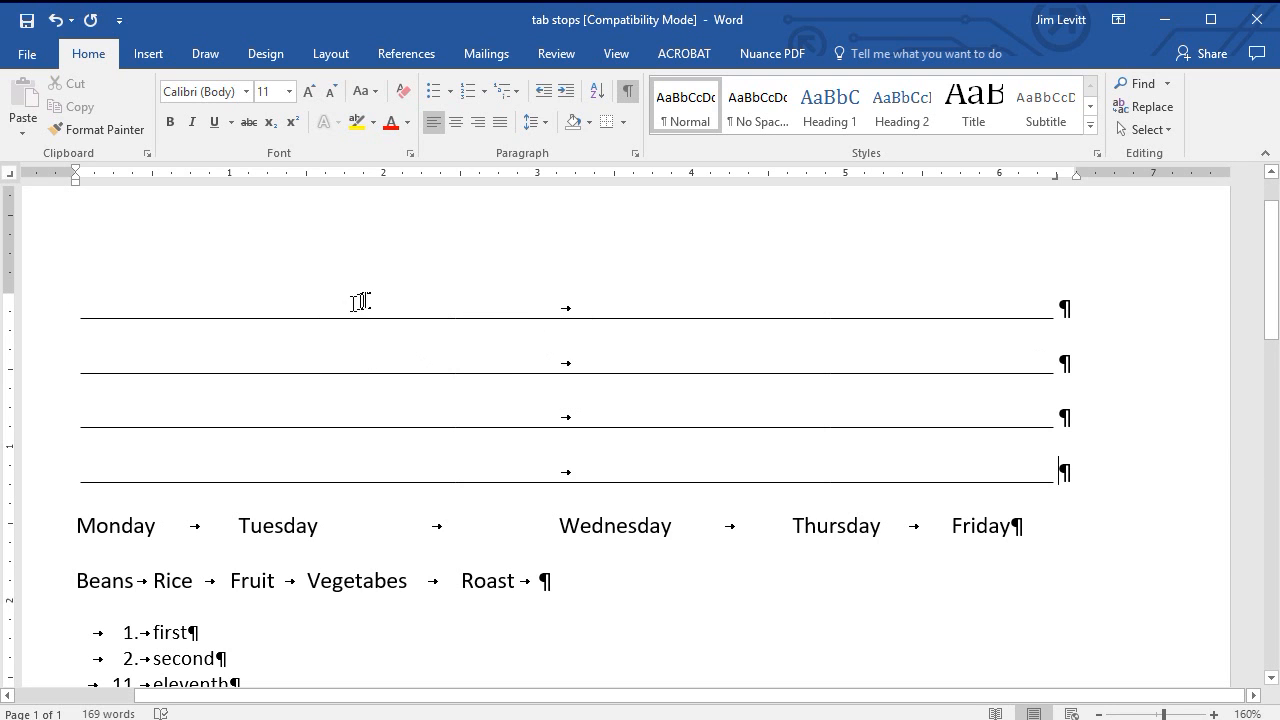
Shorten the first writing line with a right tab stop at about 5.5 inches and a left indent of about 0.9 inch, and hide formatting marks.
click(46, 325)
key(Left)
drag(1058, 178, 932, 178)
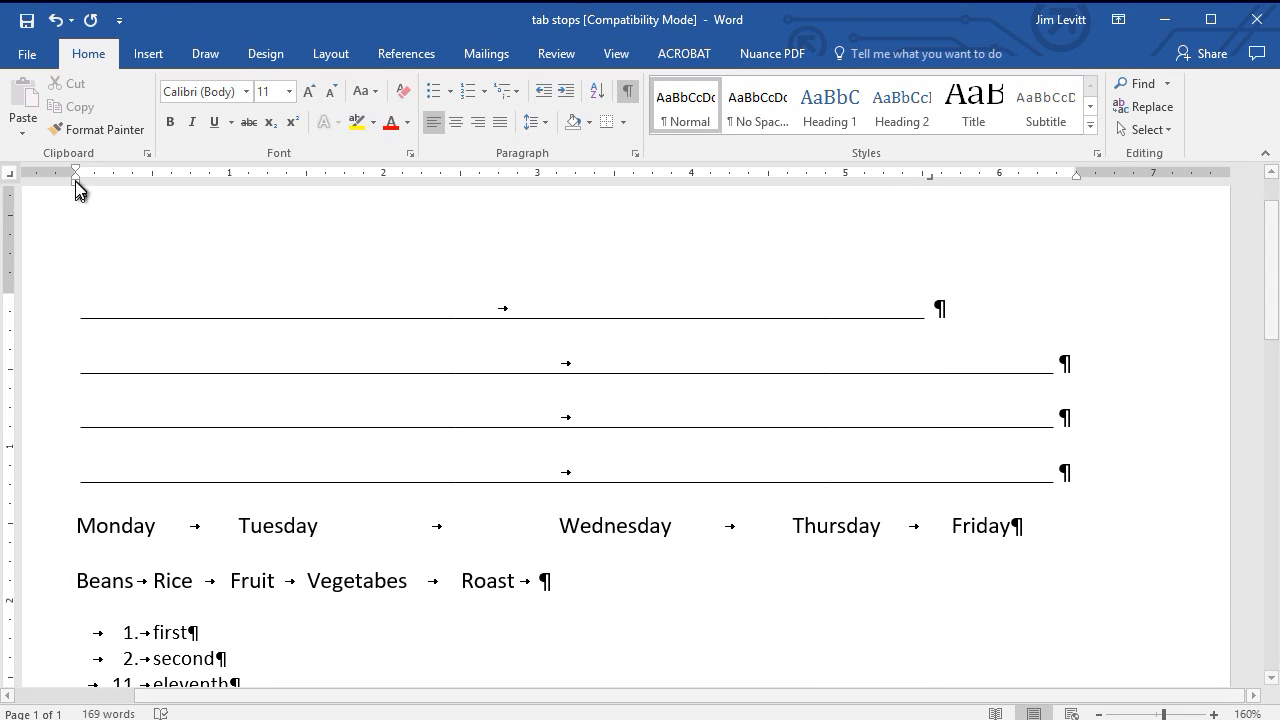
drag(75, 180, 215, 212)
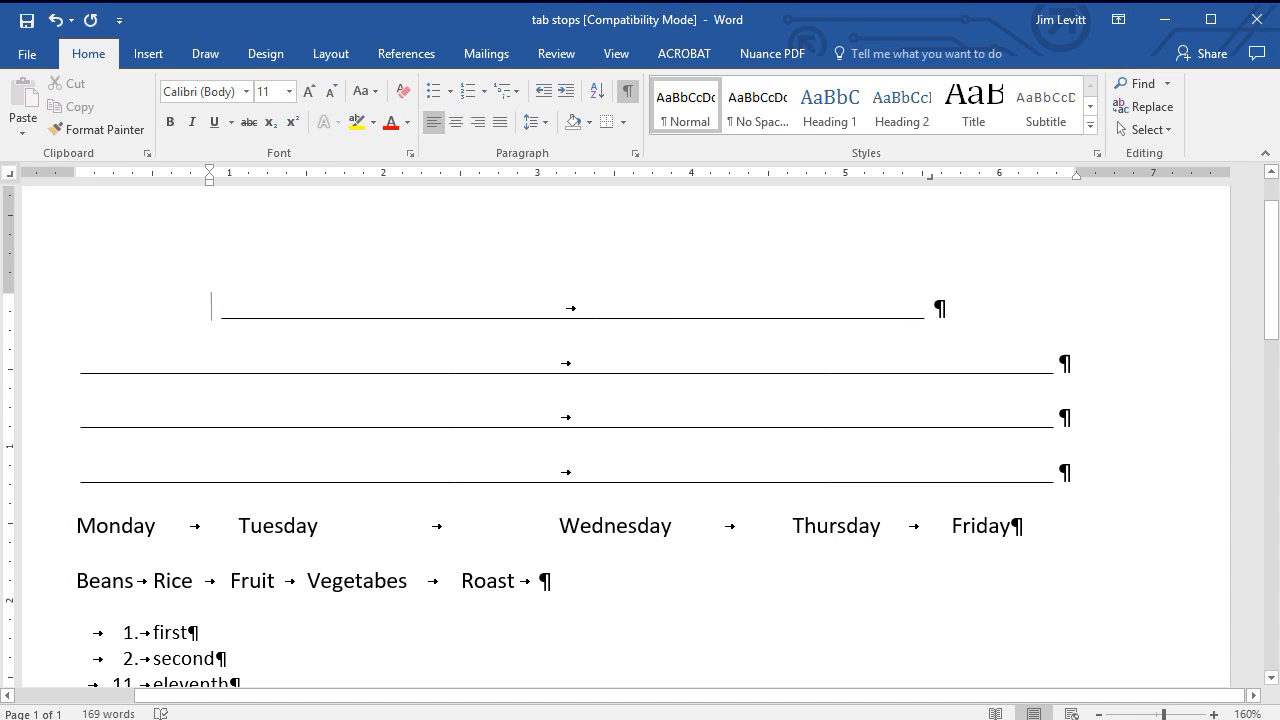
click(628, 91)
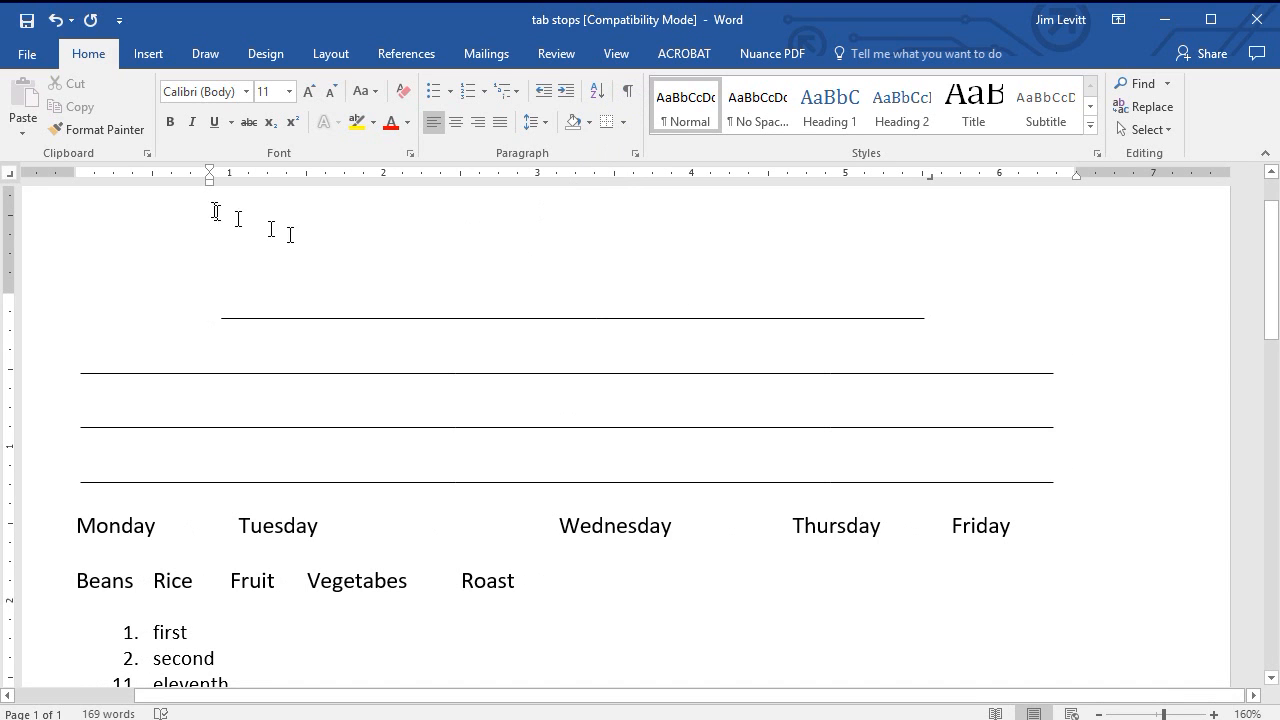